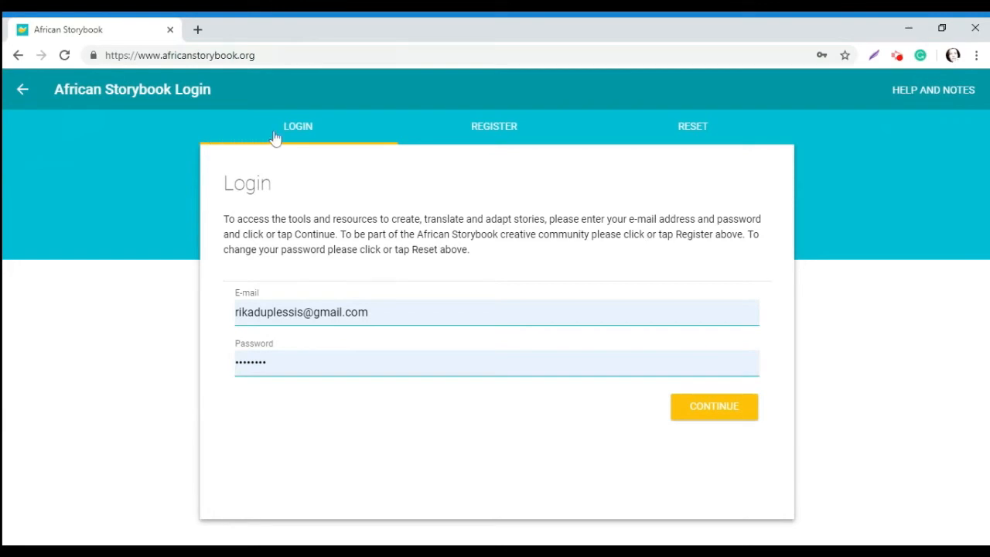
Look over the Register and Reset forms, then sign in from the Login form.
left_click(493, 133)
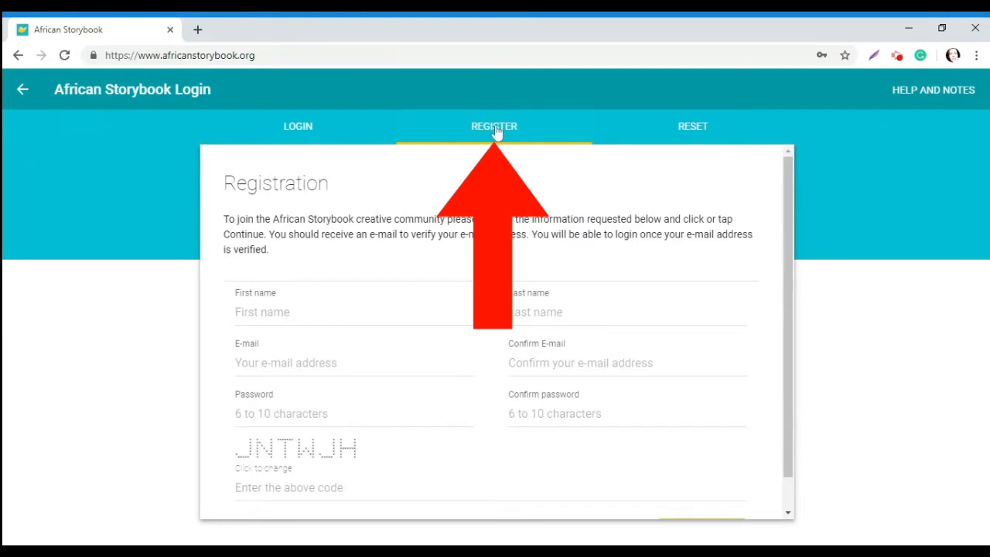
left_click(697, 136)
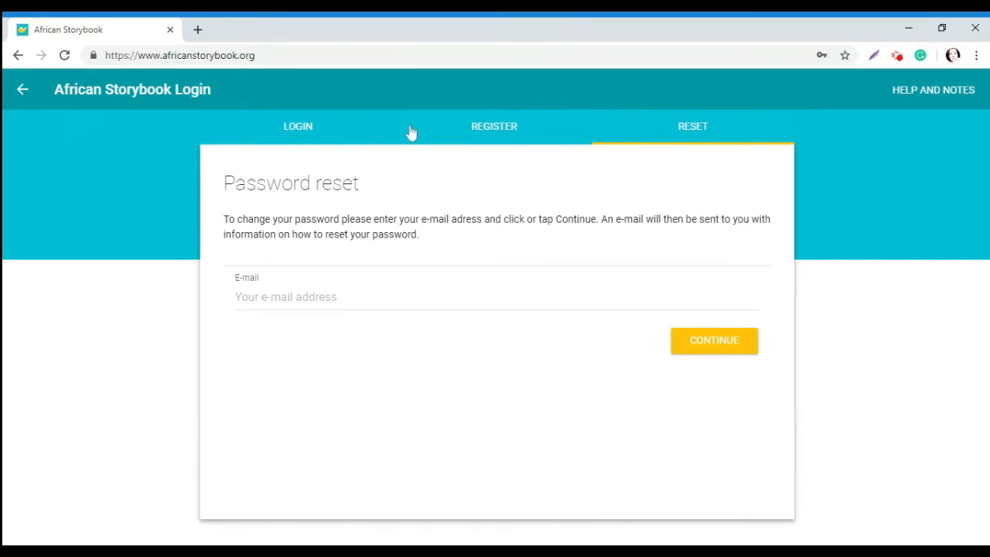
left_click(294, 133)
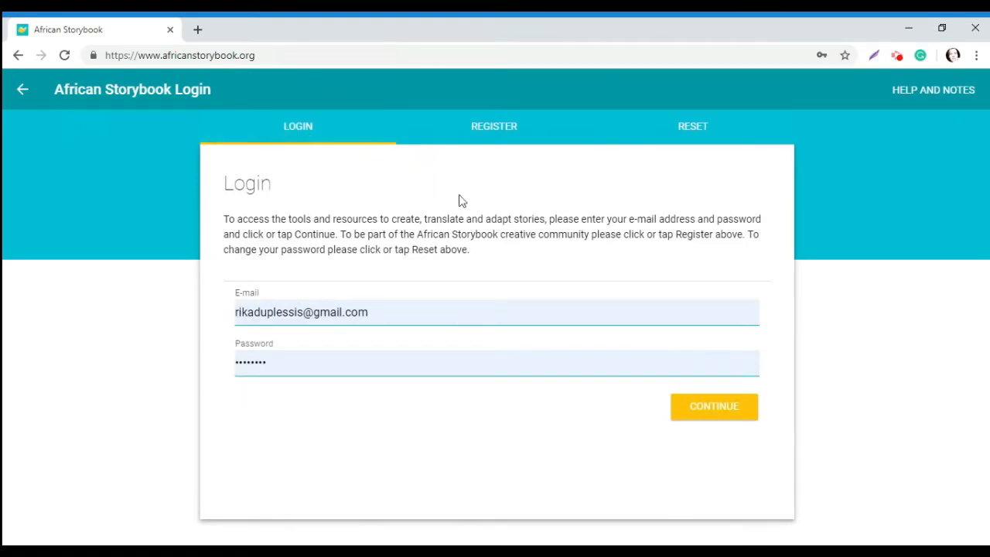
left_click(727, 418)
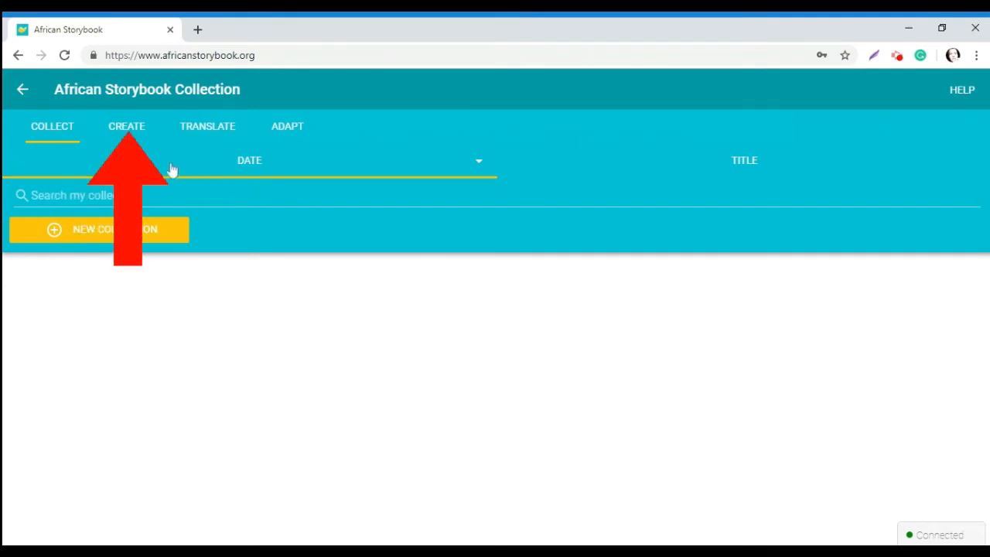
Start a new storybook from the Create area.
left_click(123, 131)
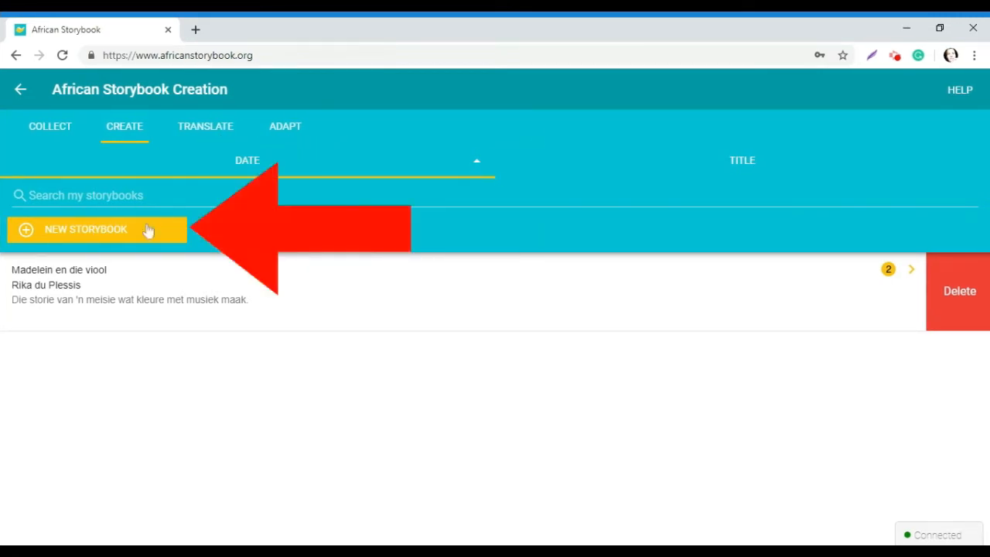
left_click(75, 239)
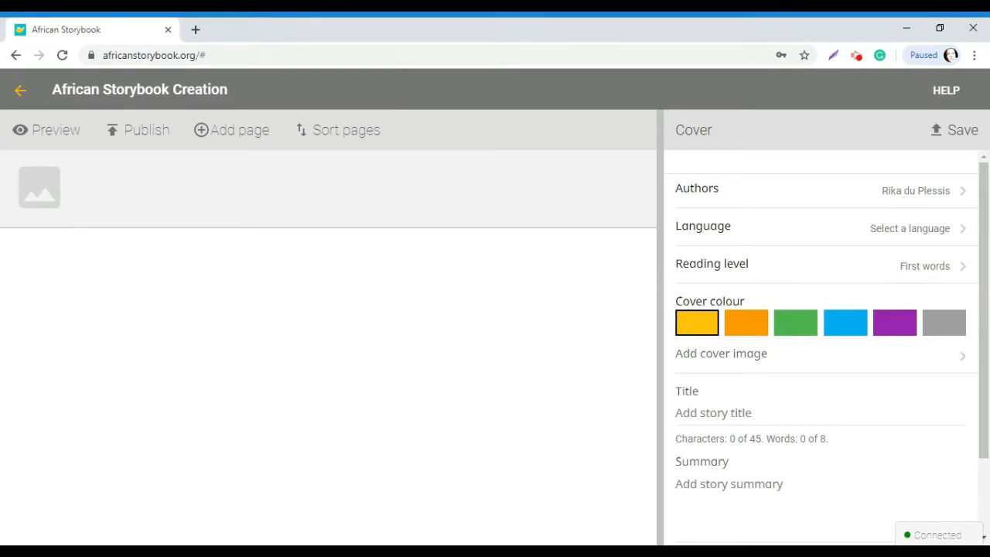
Search the author list and keep the existing author ticked as the storybook's author.
left_click(868, 194)
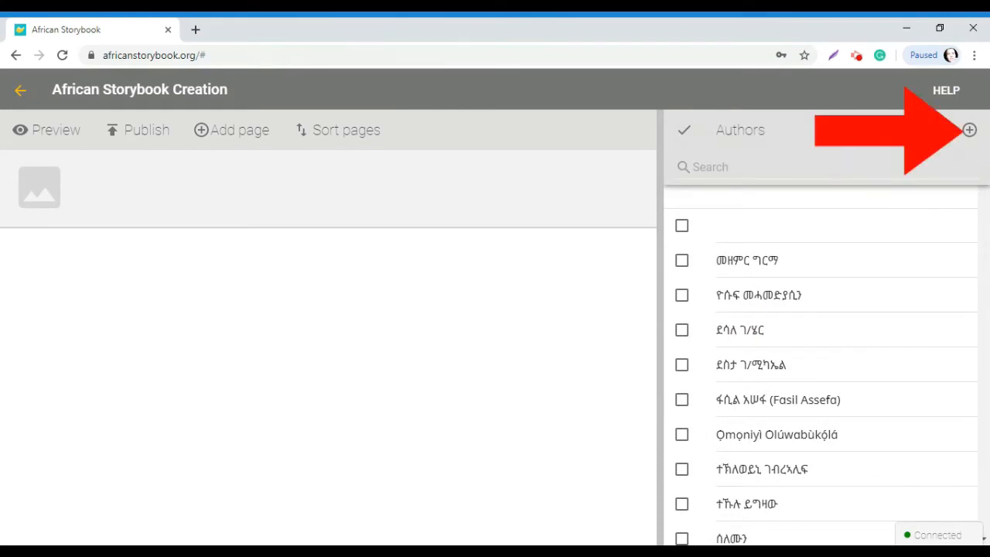
left_click(761, 168)
type("rika")
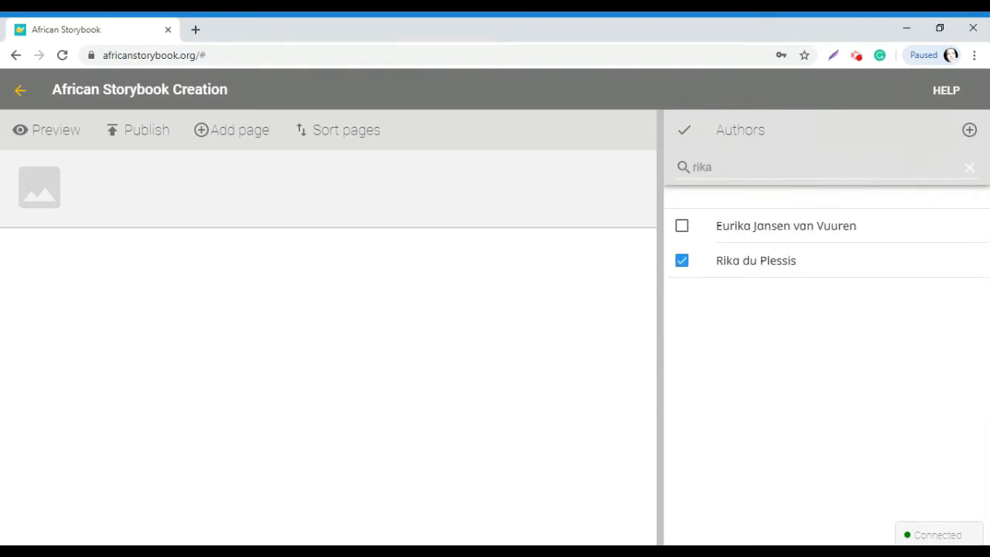
left_click(697, 276)
left_click(701, 273)
left_click(683, 130)
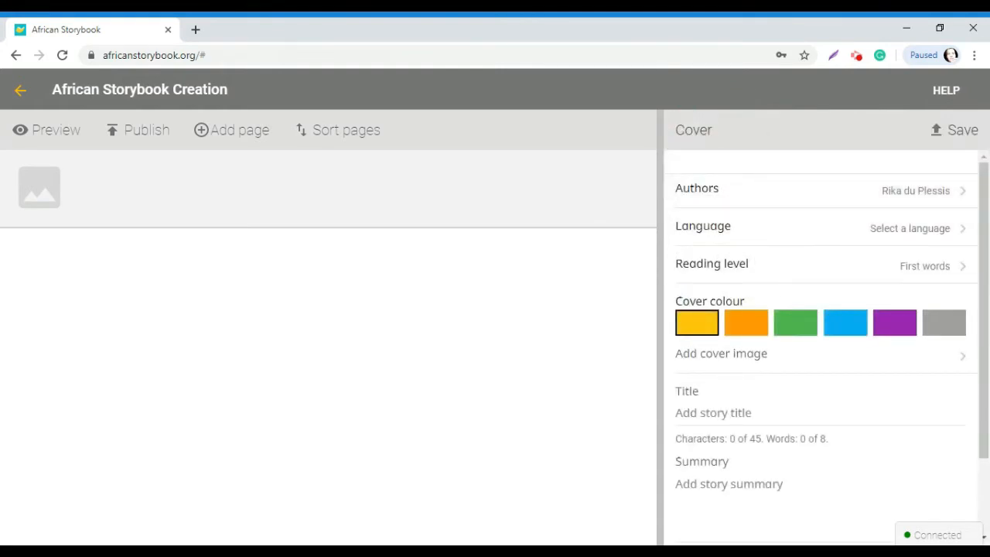
Set the storybook language to English by searching 'engli'.
left_click(748, 228)
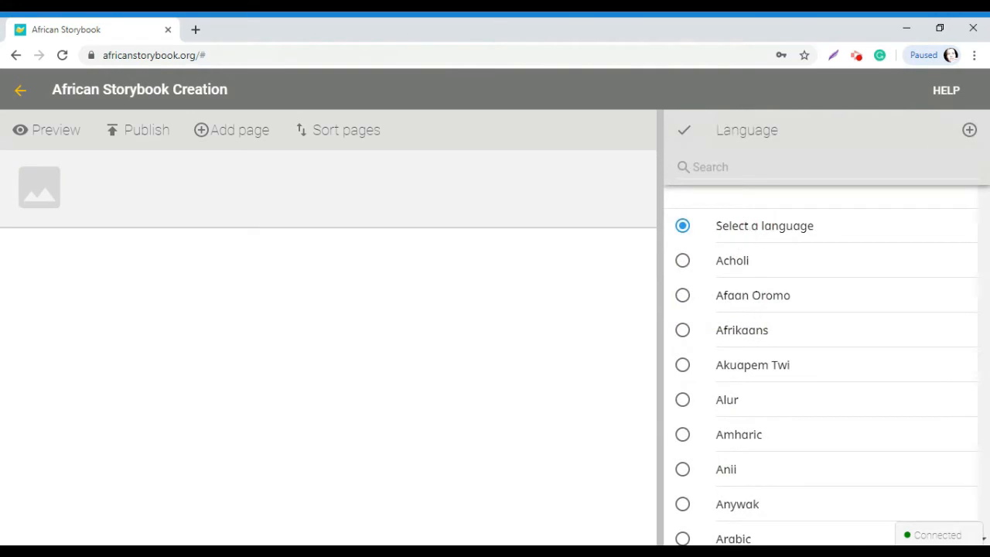
scroll(758, 270, "down", 2)
scroll(764, 292, "down", 12)
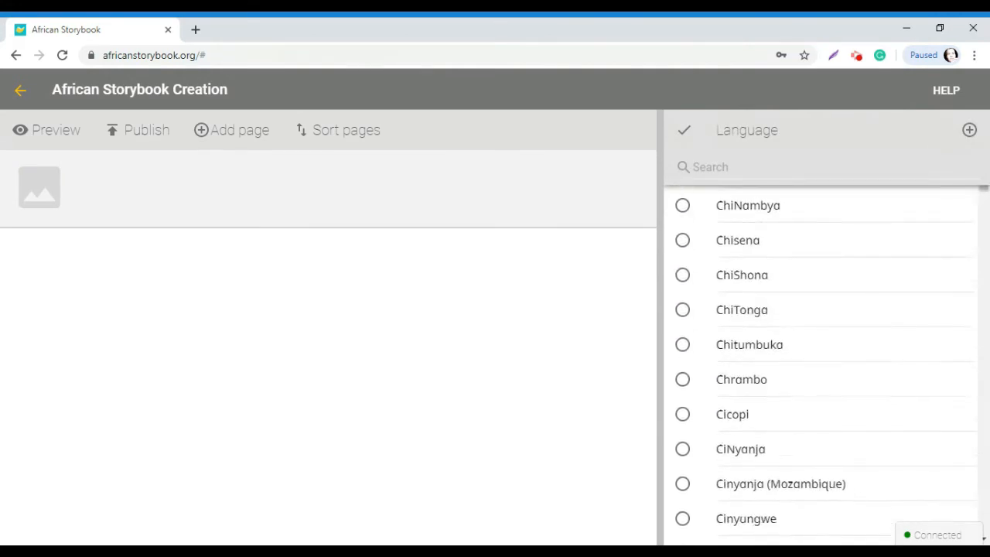
scroll(824, 363, "down", 4)
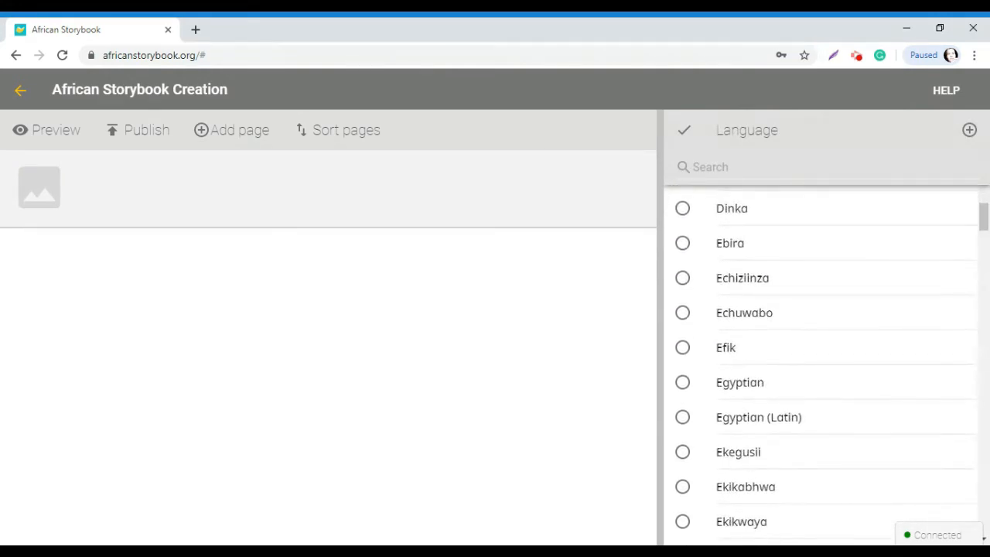
scroll(820, 363, "up", 4)
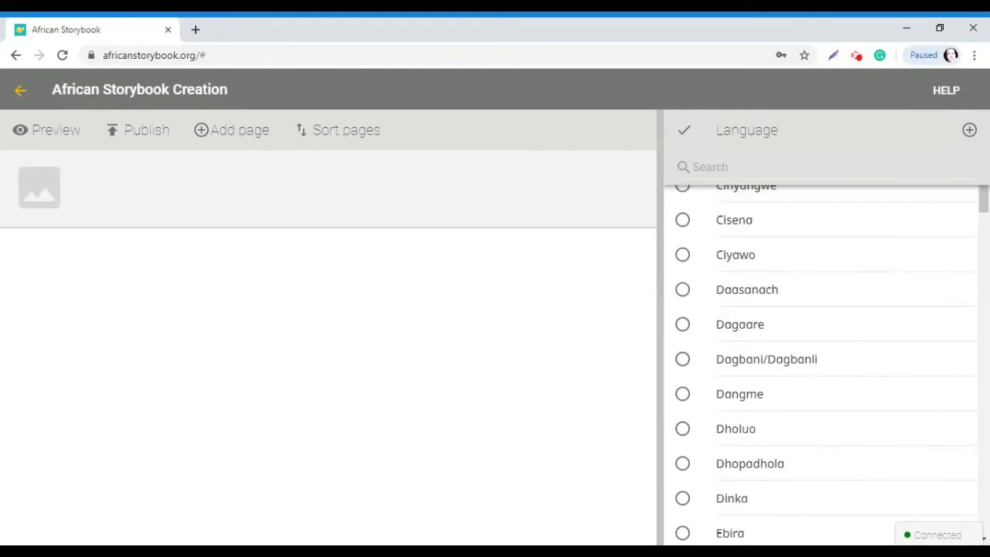
left_click(737, 163)
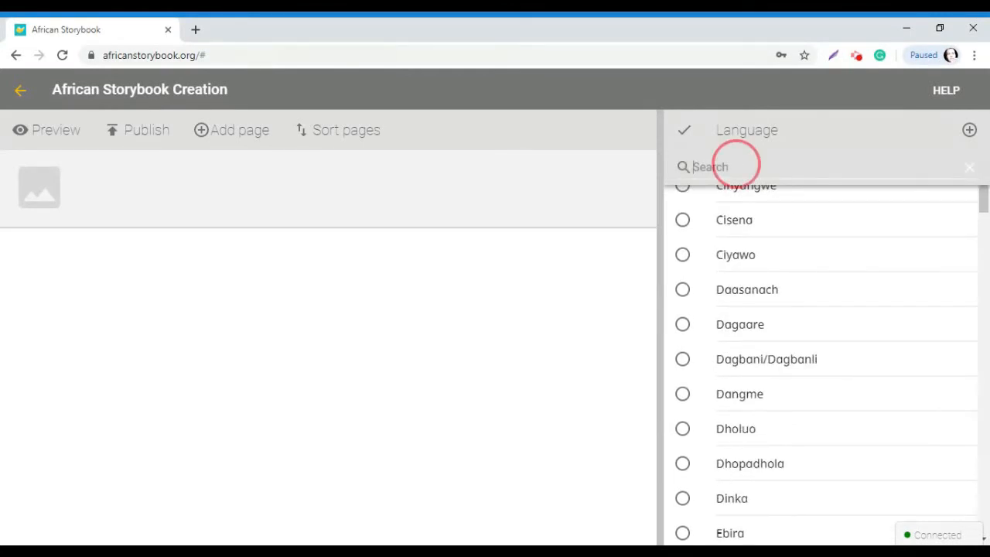
type("engli")
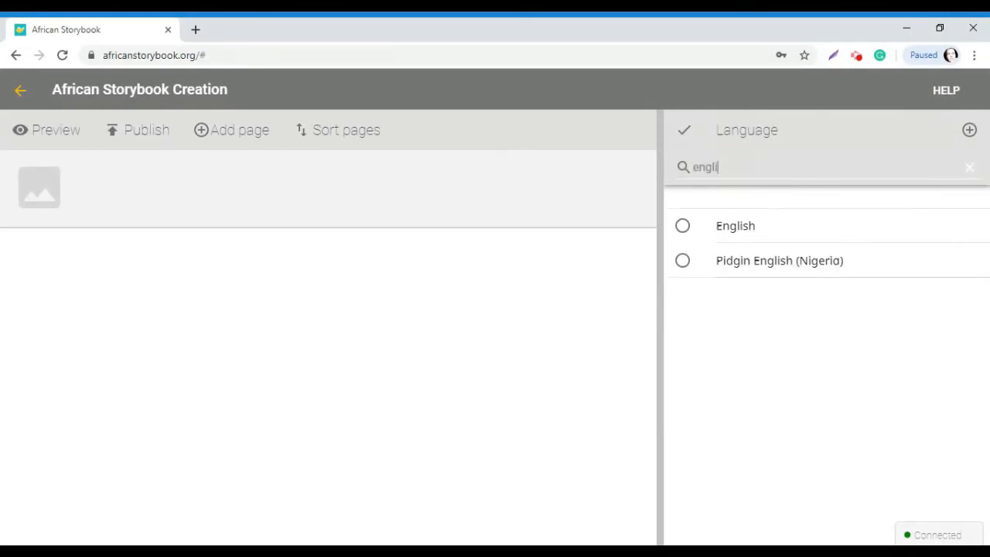
left_click(750, 222)
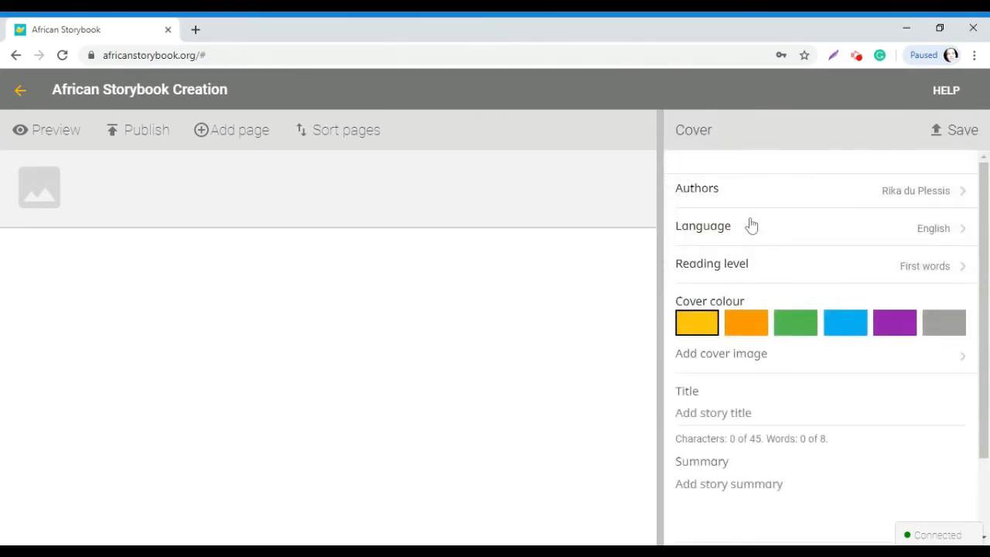
Set the reading level to First sentences.
left_click(760, 270)
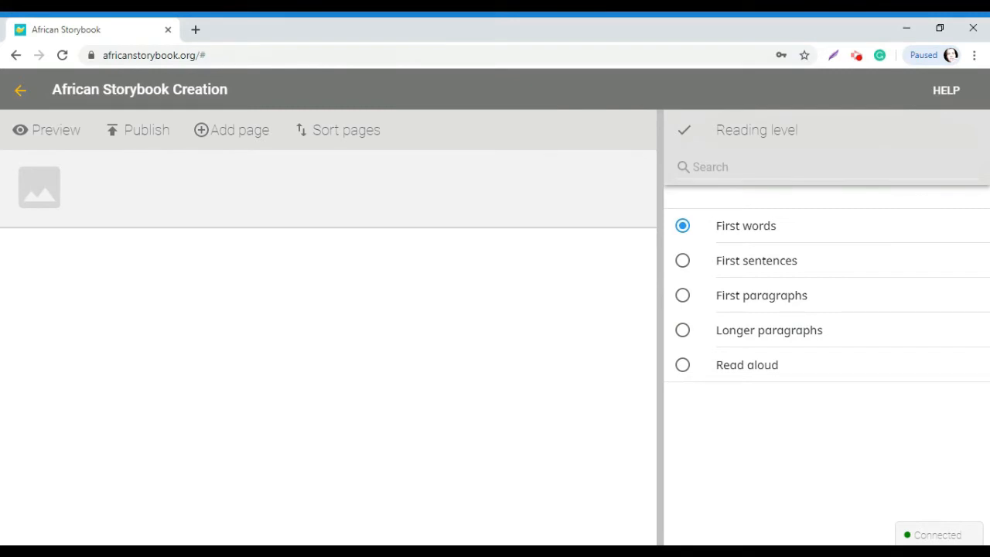
left_click(763, 264)
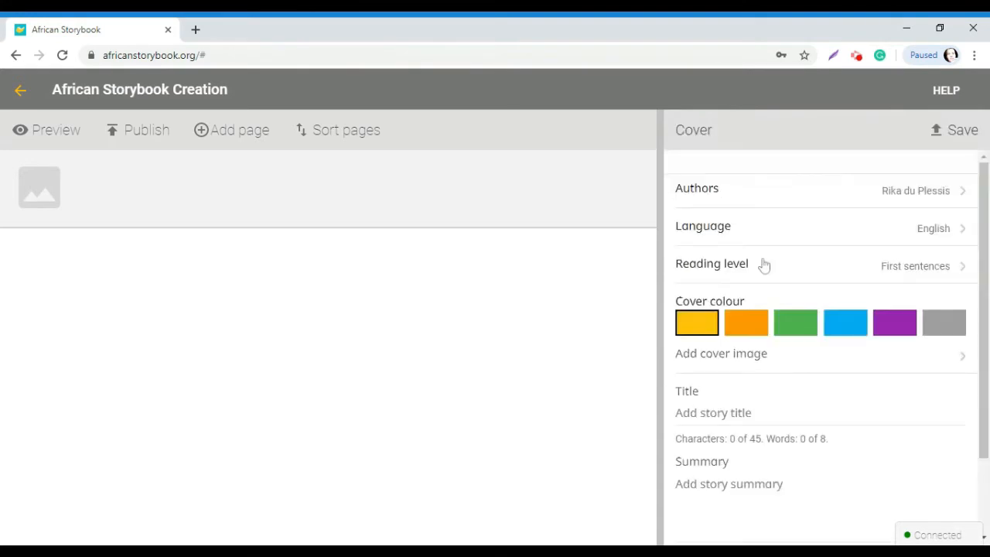
scroll(763, 266, "down", 2)
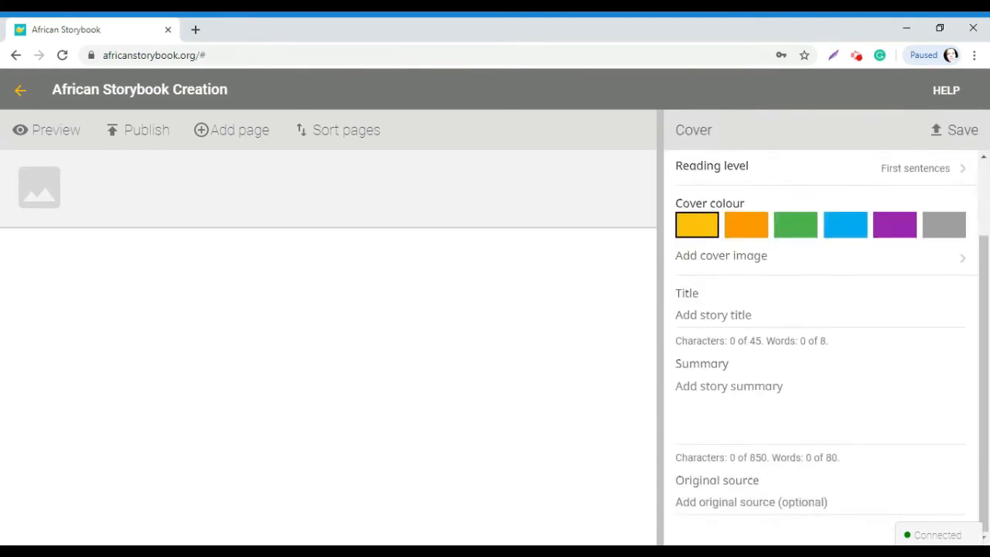
Title the book 'Where we live' and add a summary about where we live, the earth.
left_click(735, 311)
type("W")
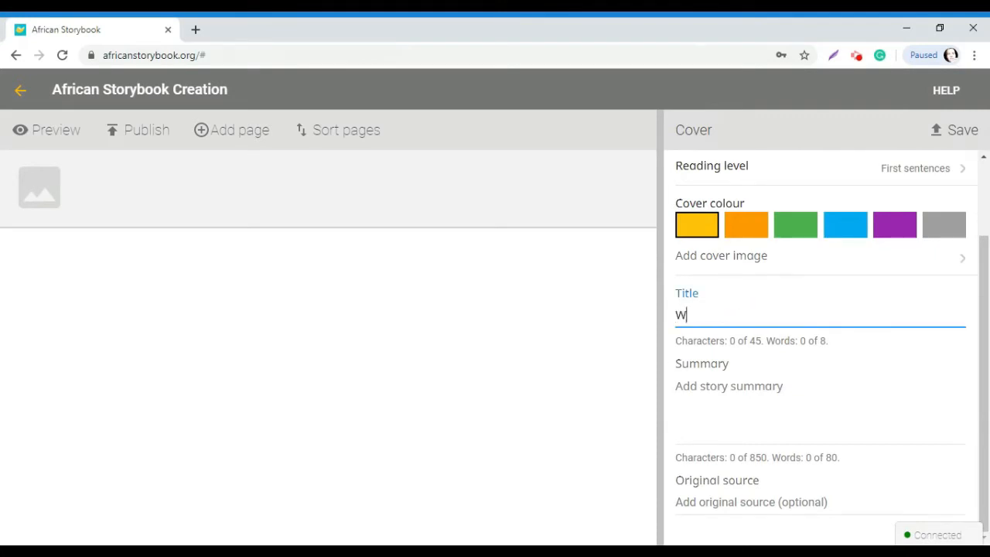
type("here we live")
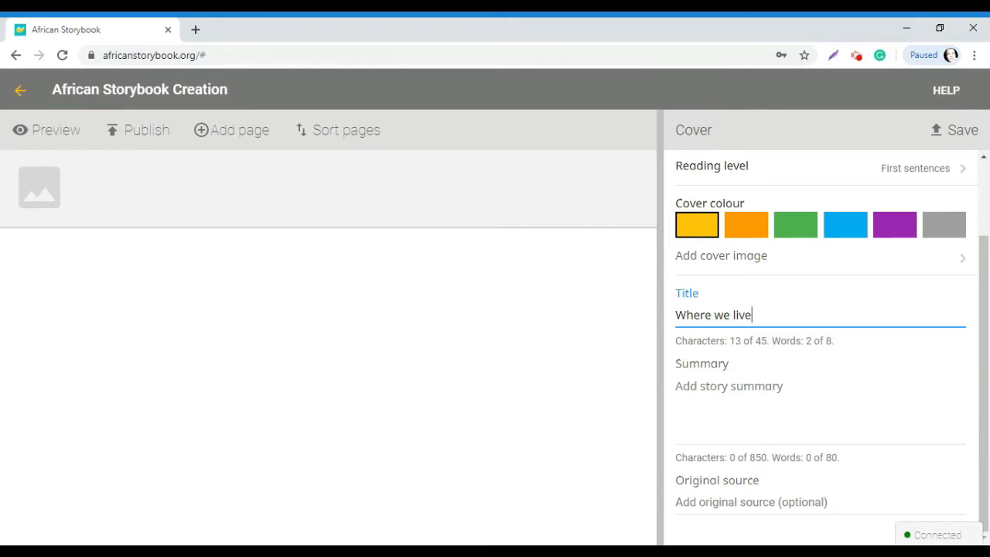
left_click(715, 430)
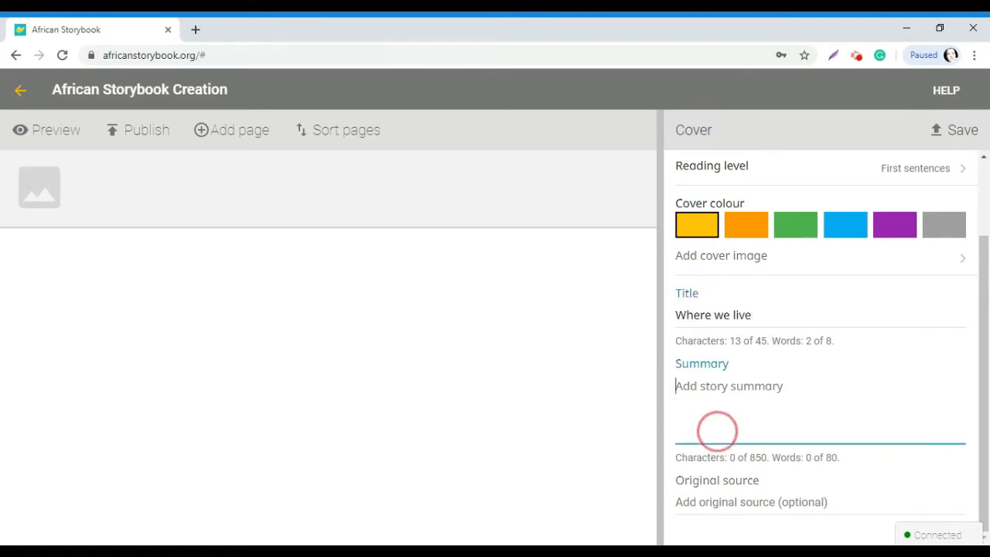
type("This bo")
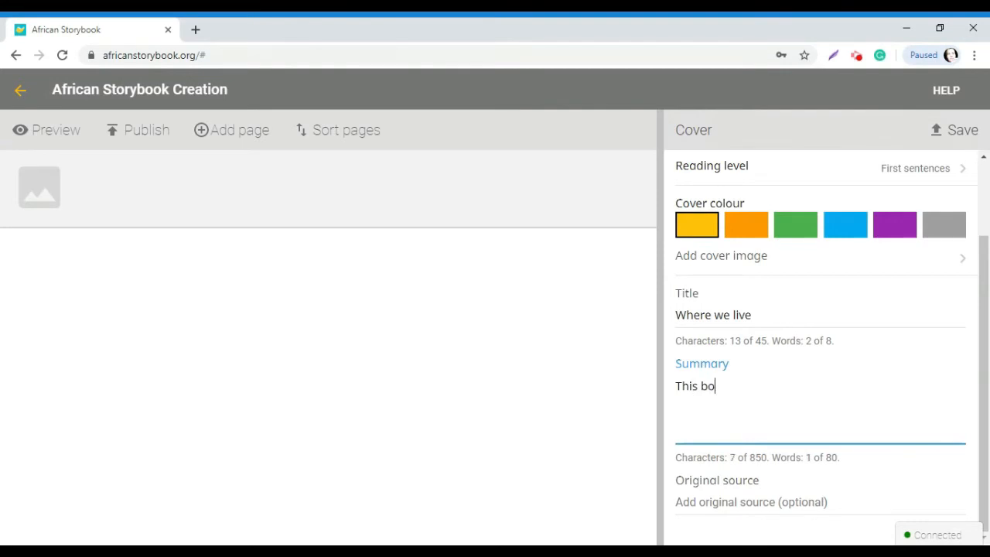
type("ok is about where we live, the earth. The book")
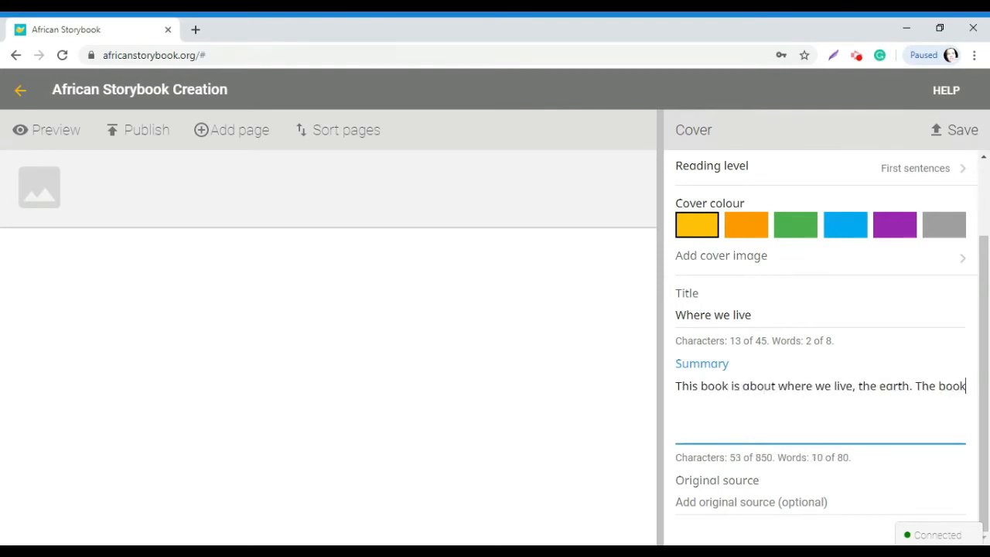
type(" is aimed at children who is strating to read first sentences.")
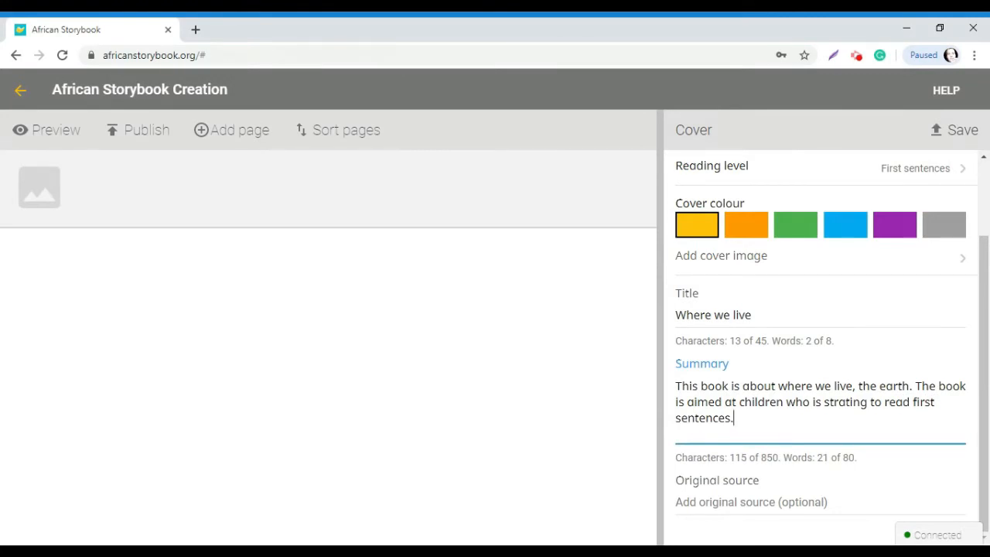
left_click(745, 501)
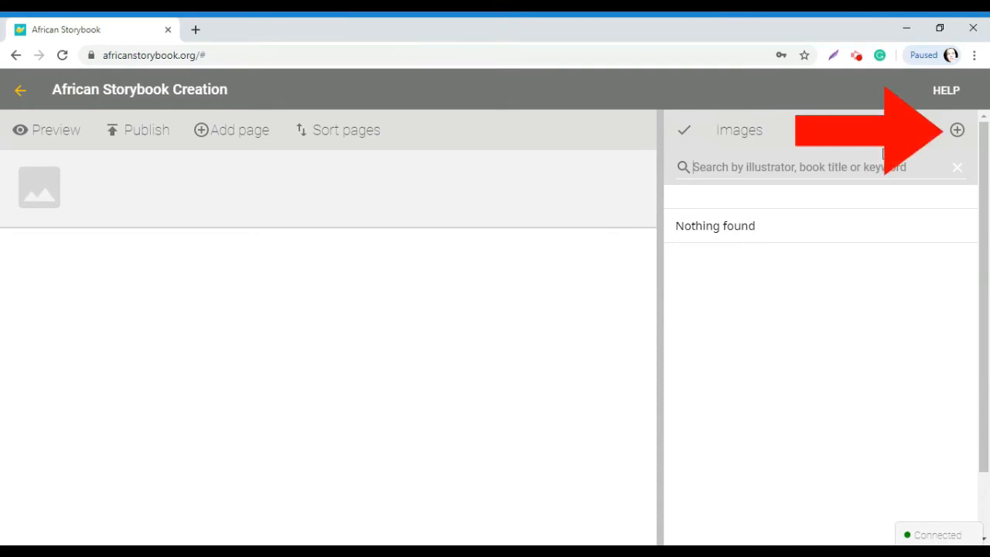
Open the Images upload tool from the + icon in the Images panel.
left_click(957, 131)
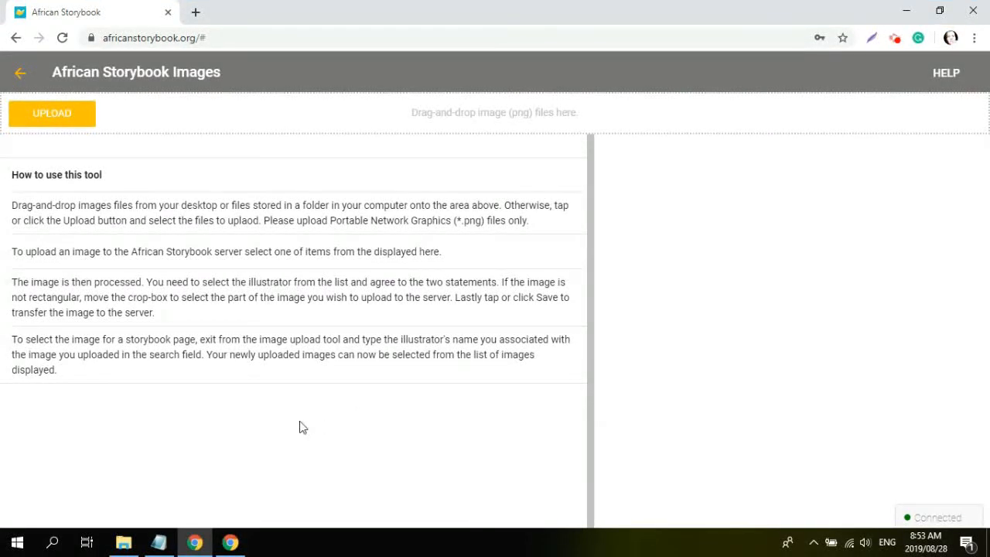
Drag paper.png from the Downloads folder into the image tool.
left_click(124, 542)
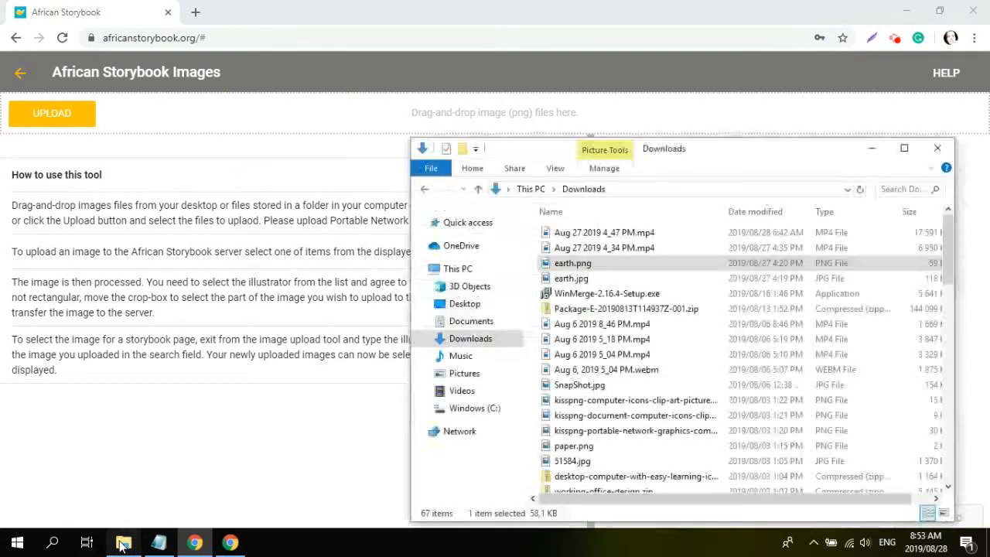
left_click(578, 386)
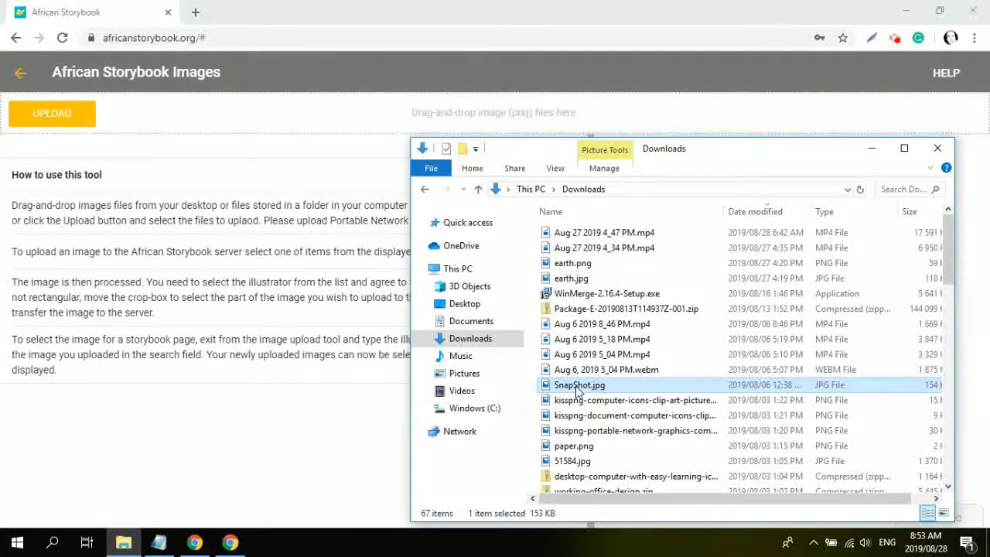
left_click_drag(584, 448, 396, 118)
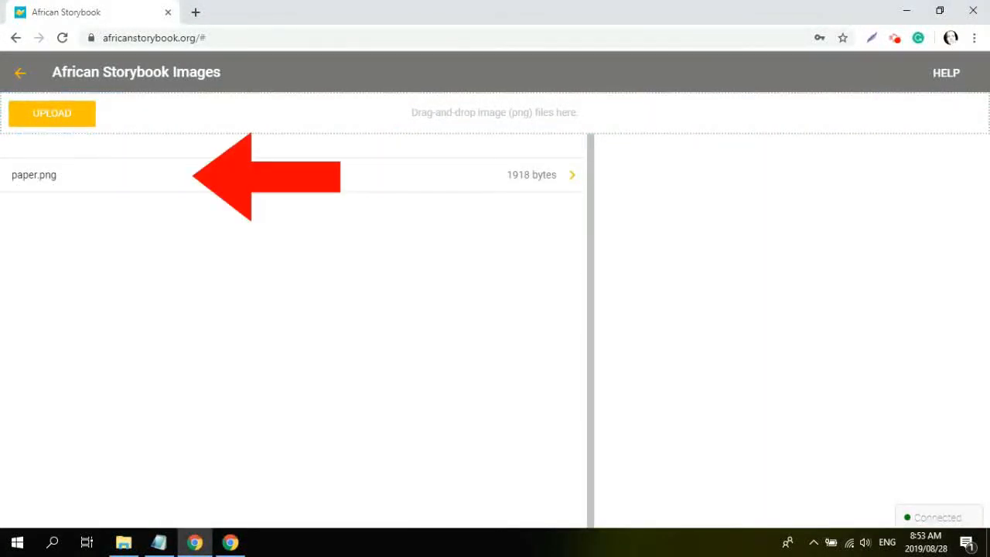
Upload earth.png from Downloads to replace paper.png.
left_click(73, 116)
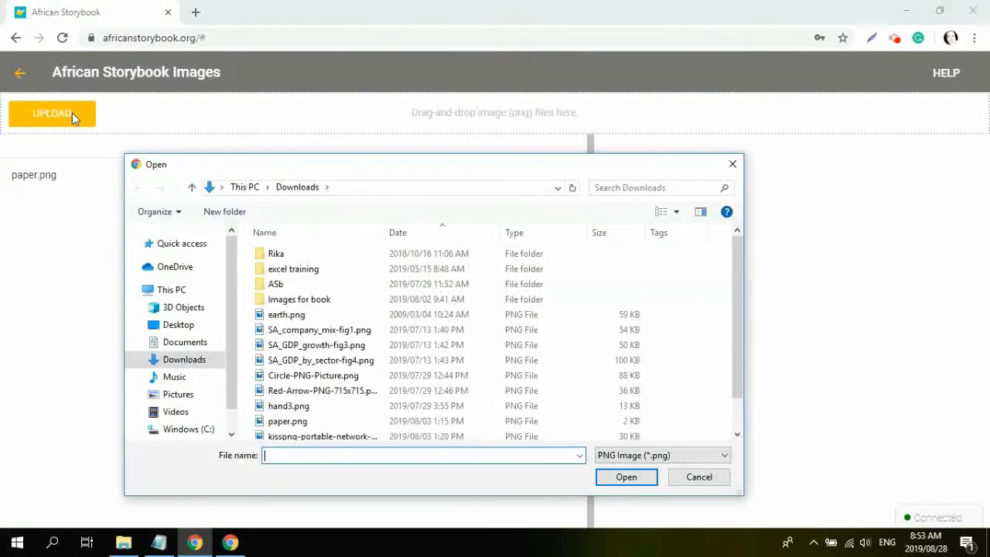
left_click(287, 319)
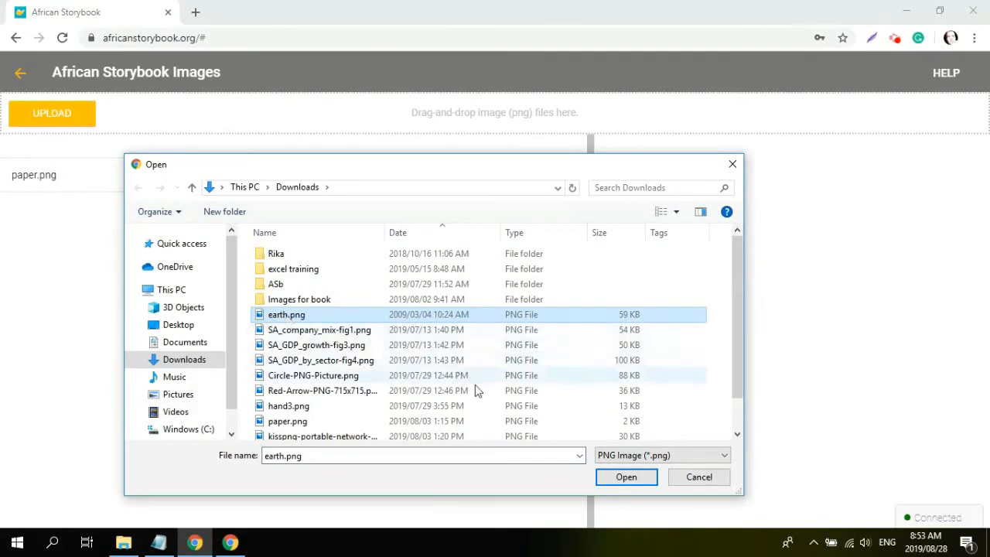
left_click(625, 477)
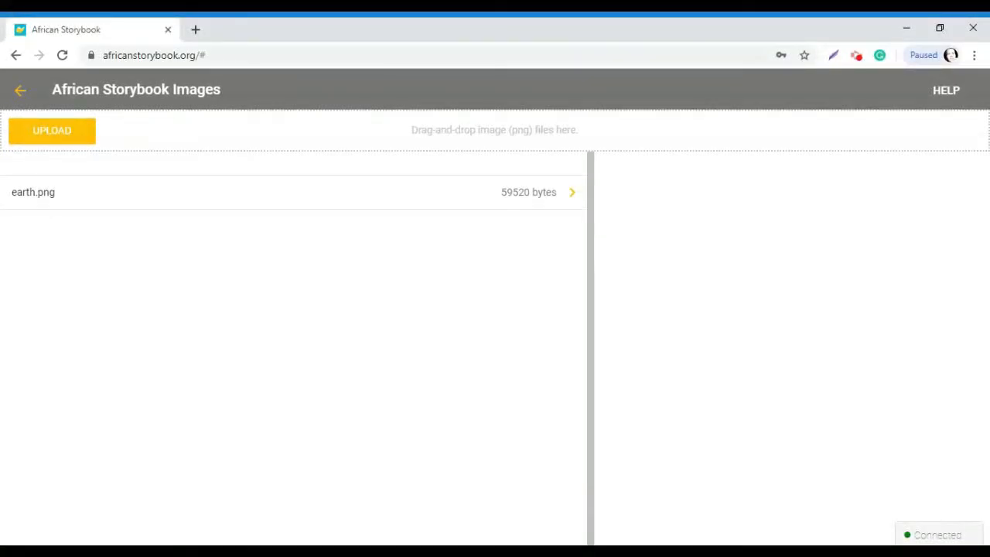
Accept both agreements for earth.png: suitable for children and openly licensed.
left_click(318, 191)
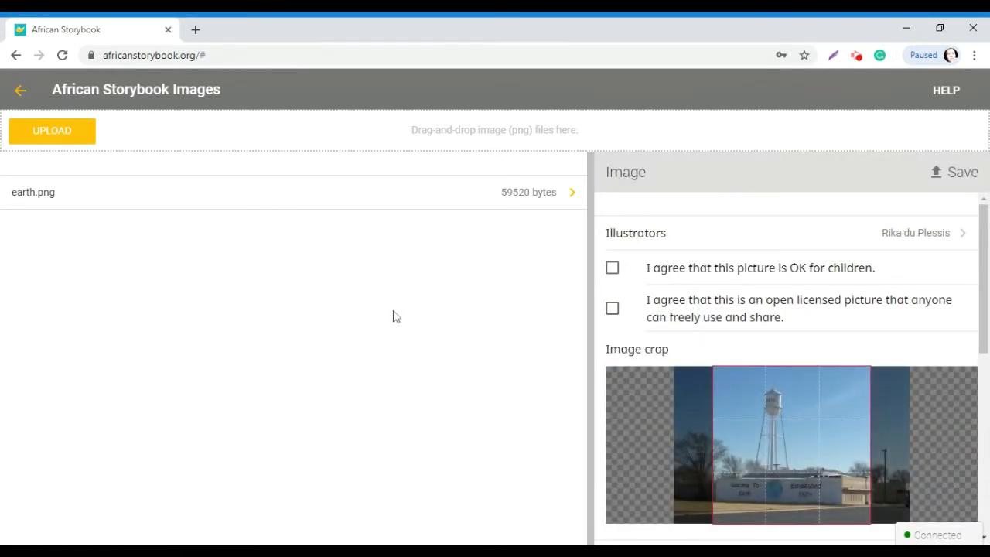
left_click(613, 269)
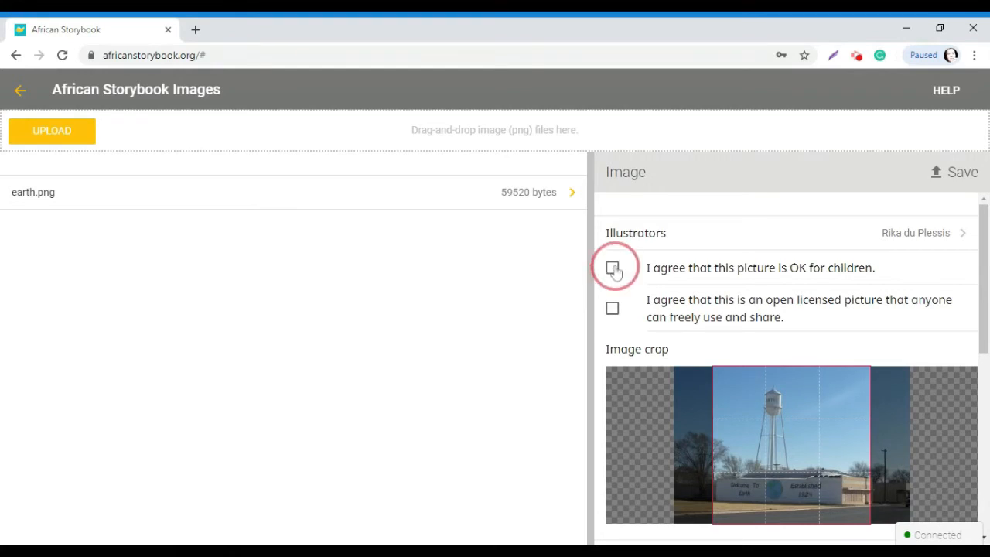
left_click(613, 309)
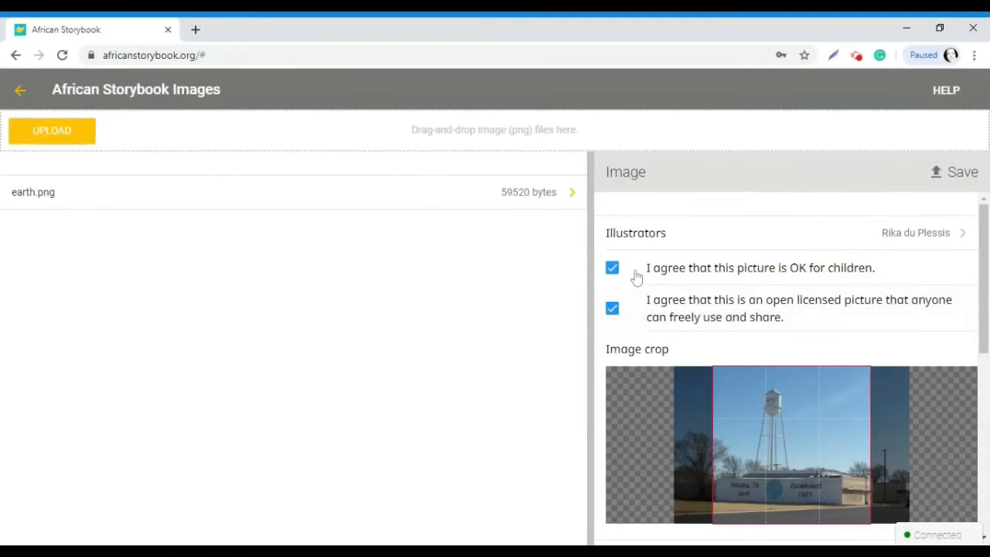
left_click(669, 236)
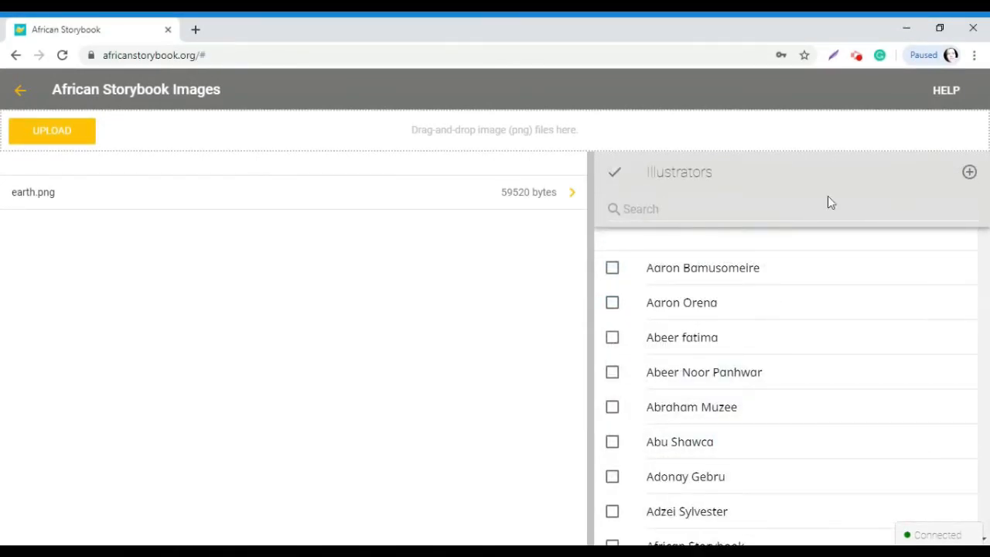
Add a new illustrator with first, second and last names filled in, and save it.
left_click(968, 173)
left_click(731, 300)
type("J")
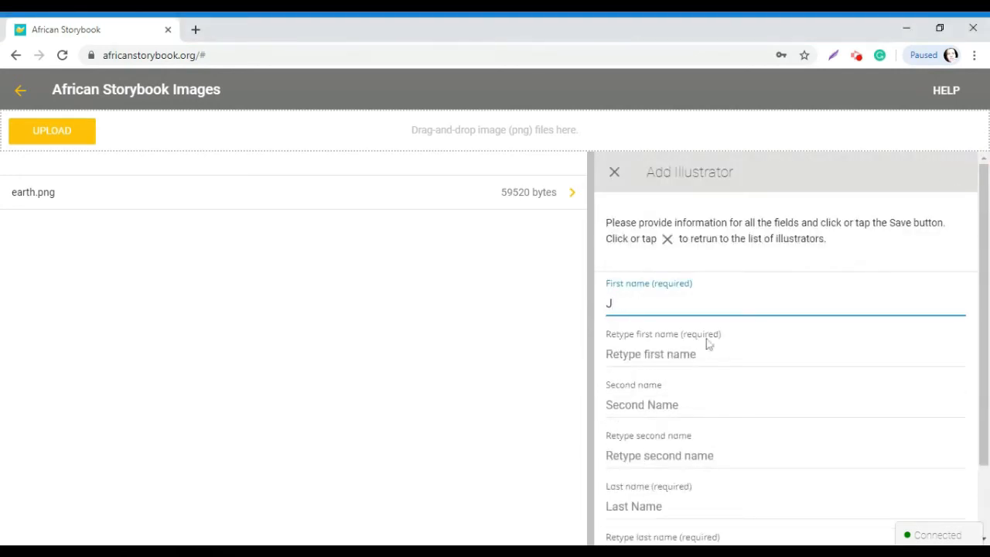
type("\tJ\tStephen\tStephen\tConn\tConn")
left_click(913, 506)
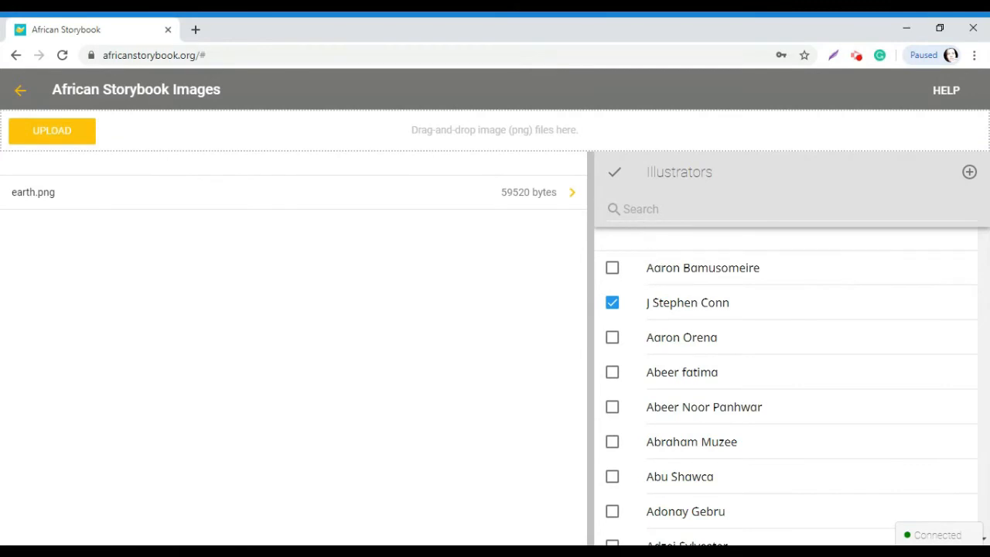
Confirm the illustrators, reposition the crop on the water-tower photo, and save the image.
left_click(615, 175)
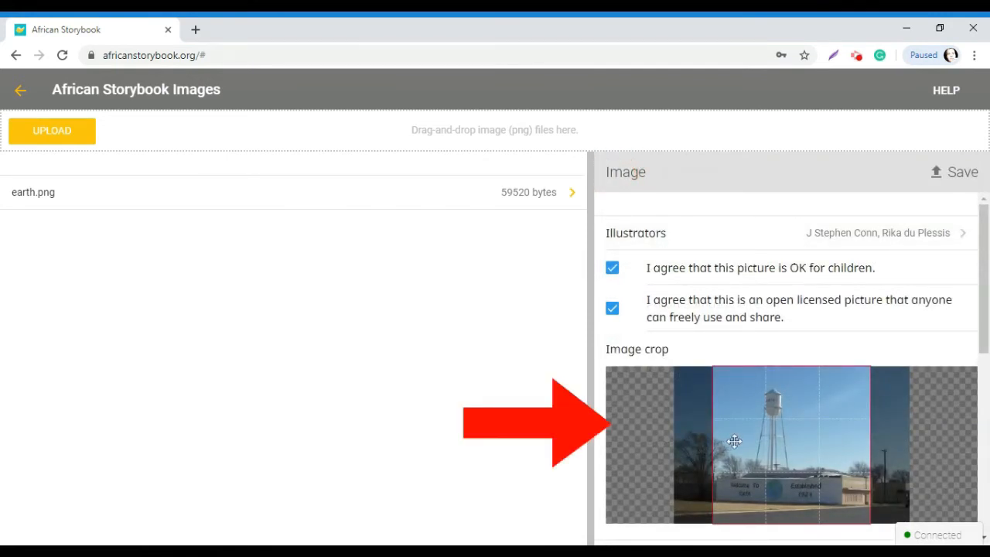
left_click_drag(738, 440, 775, 446)
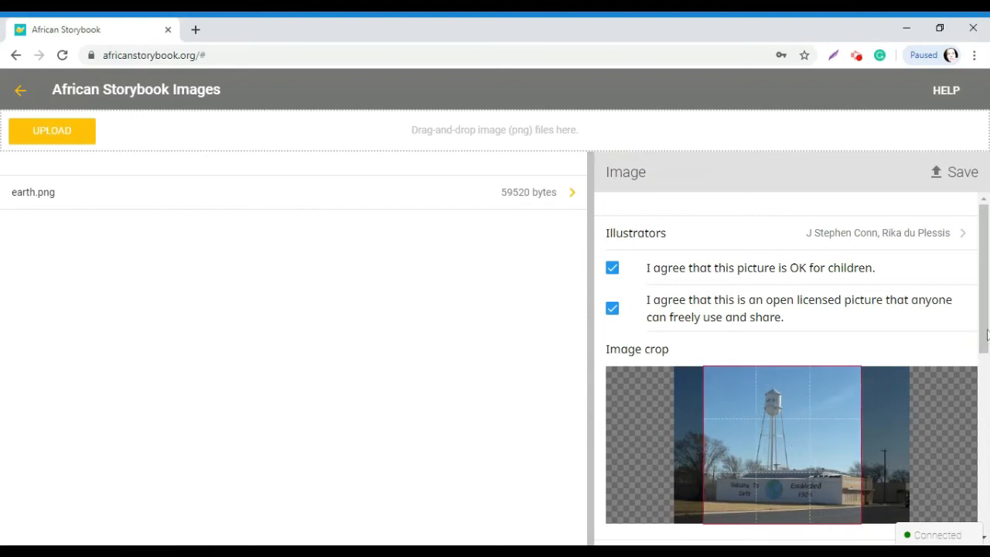
mouse_move(981, 333)
left_mouse_down()
mouse_move(984, 528)
mouse_move(982, 319)
left_mouse_up()
left_click(941, 176)
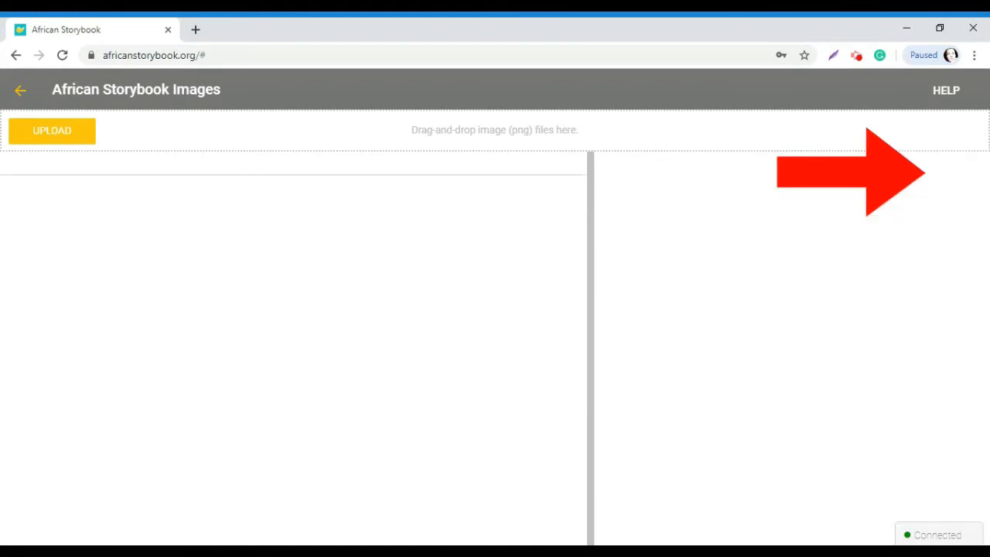
Find the water-tower photo by searching the illustrator's name, set it as cover, and preview.
left_click(19, 92)
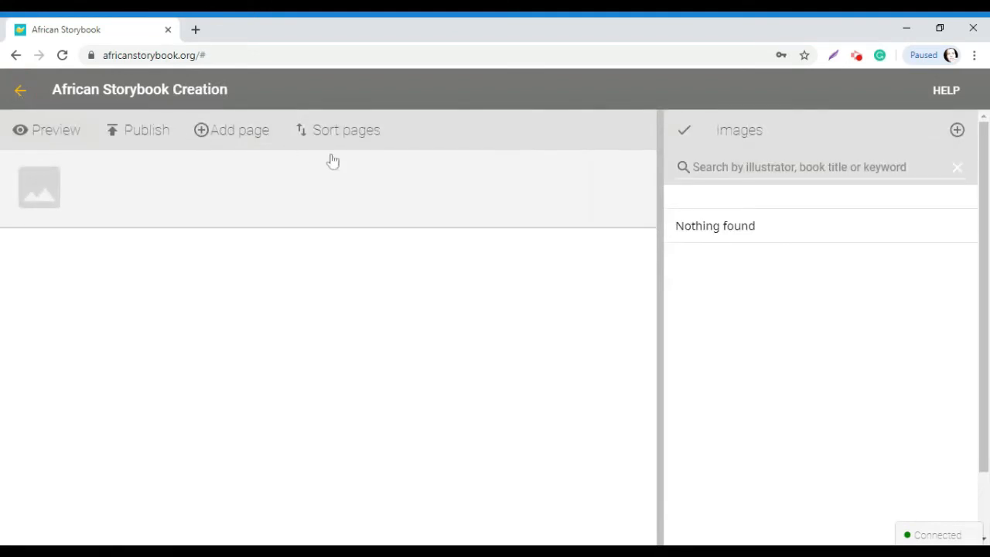
left_click(730, 165)
type("i")
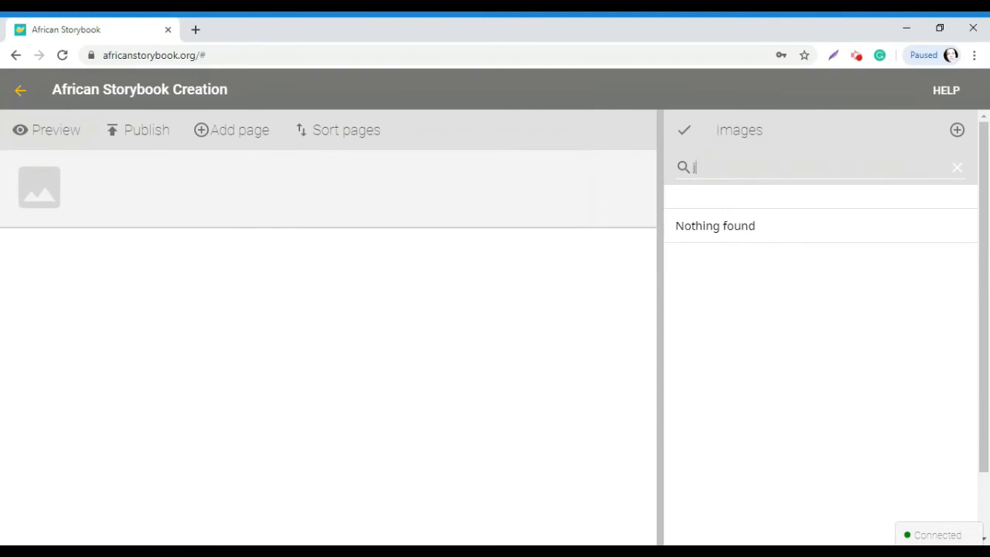
type(" stephen")
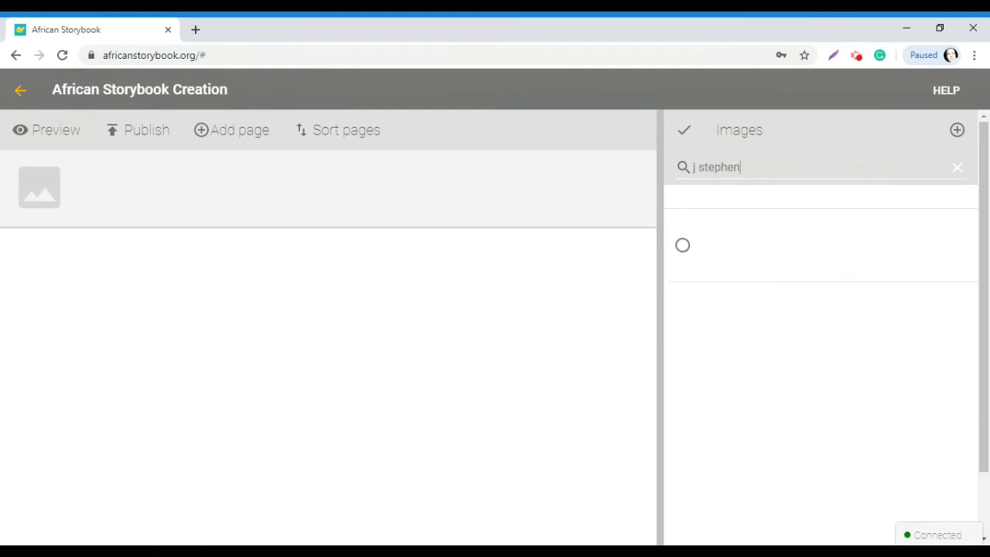
left_click(682, 245)
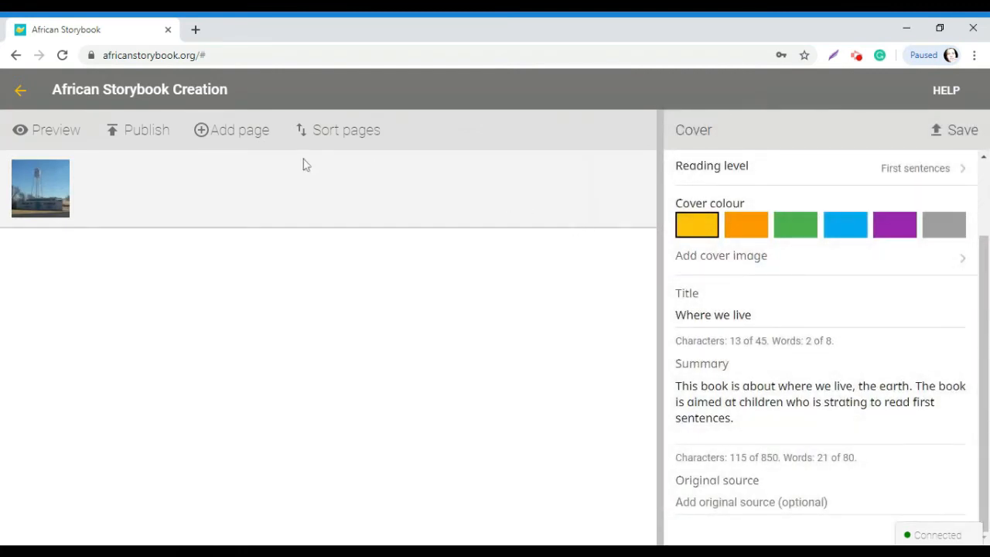
left_click(68, 134)
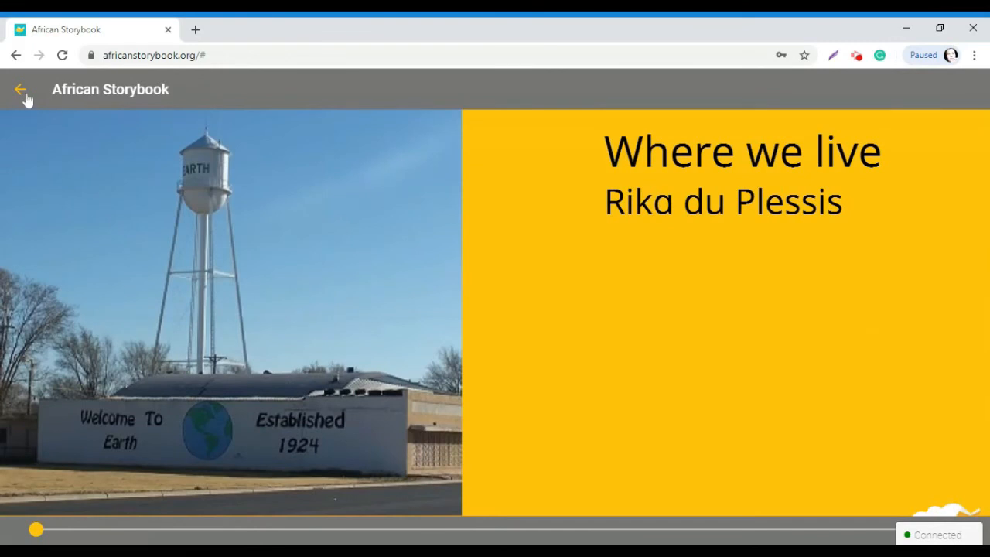
left_click(23, 93)
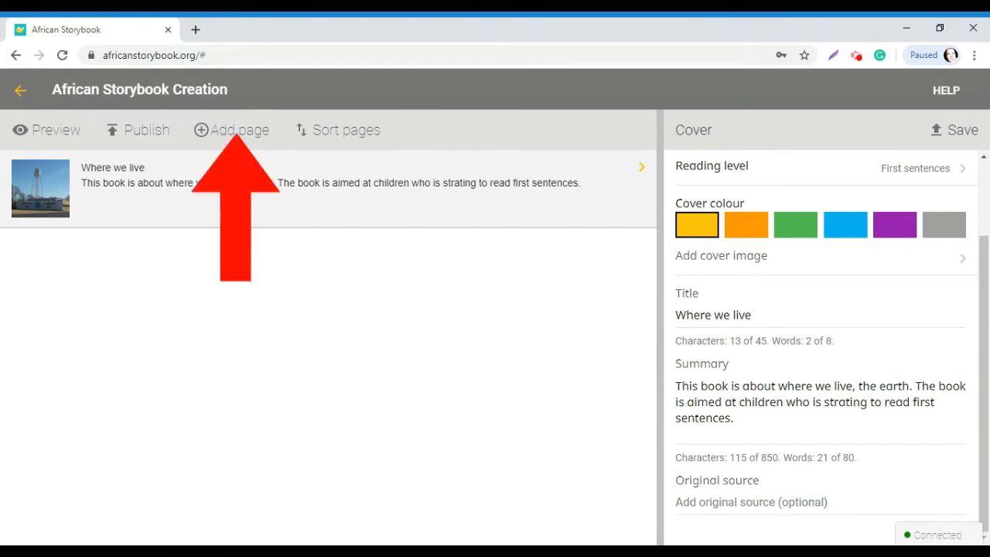
Add page 1 with the pasted text 'Where do we live?', save it, and add a blank page.
left_click(224, 130)
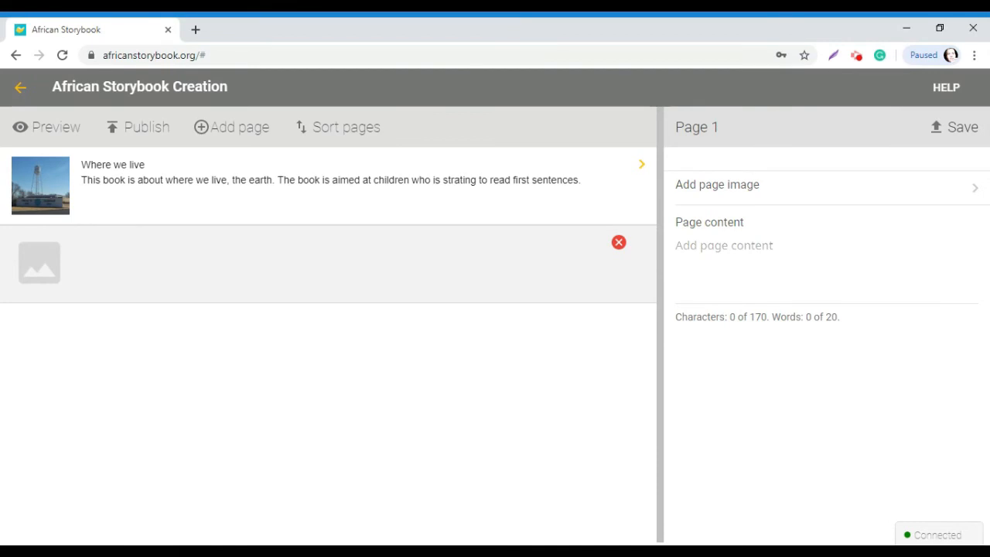
left_click(689, 246)
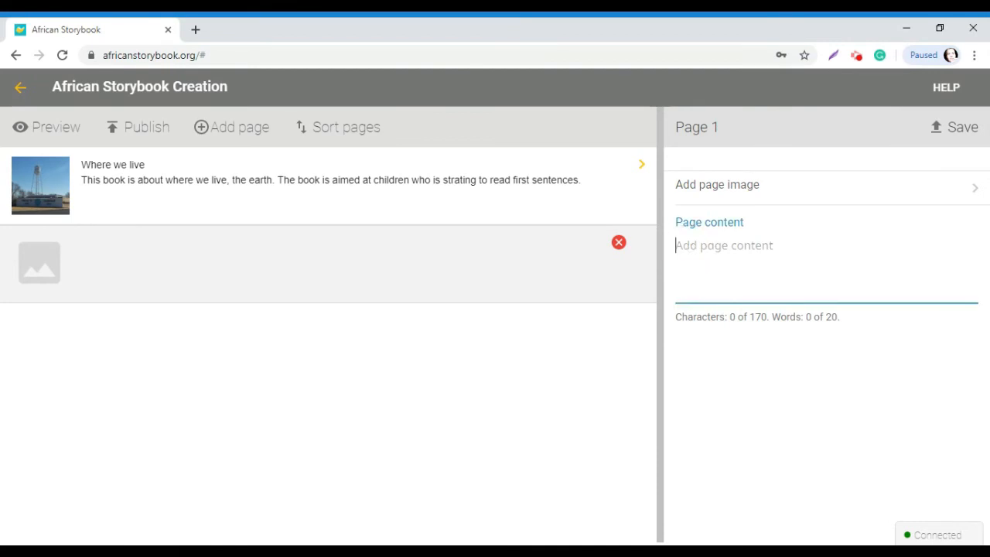
type("Where do we live")
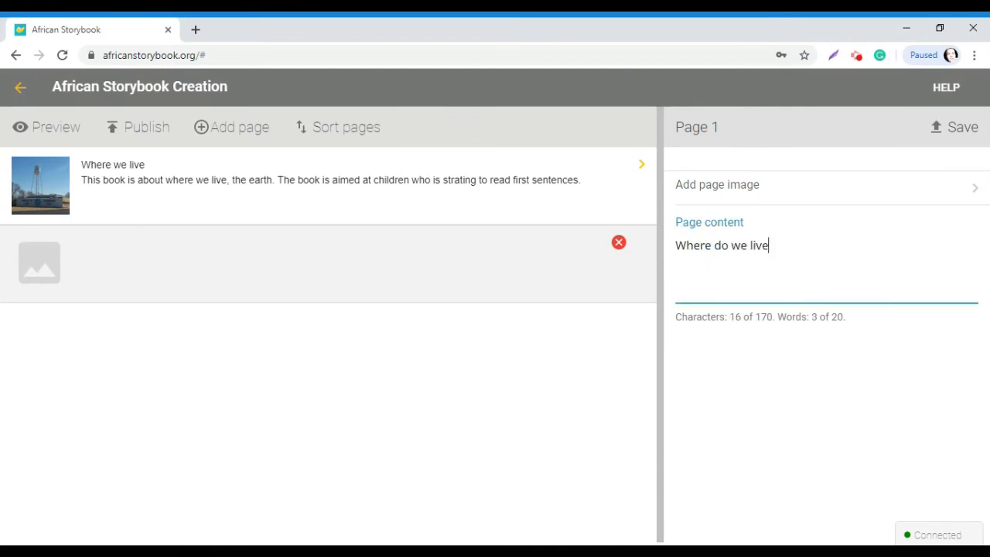
type("?")
left_click(952, 134)
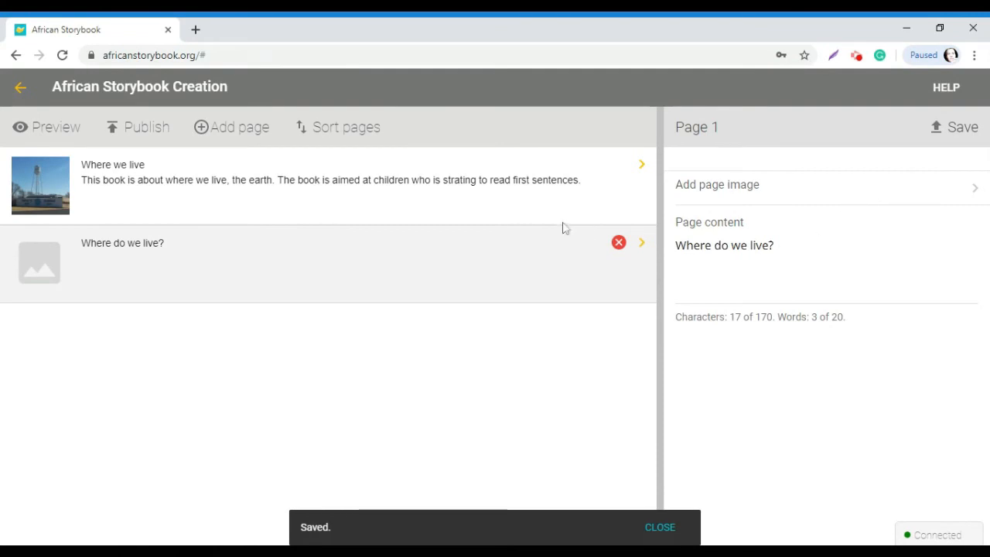
left_click(235, 135)
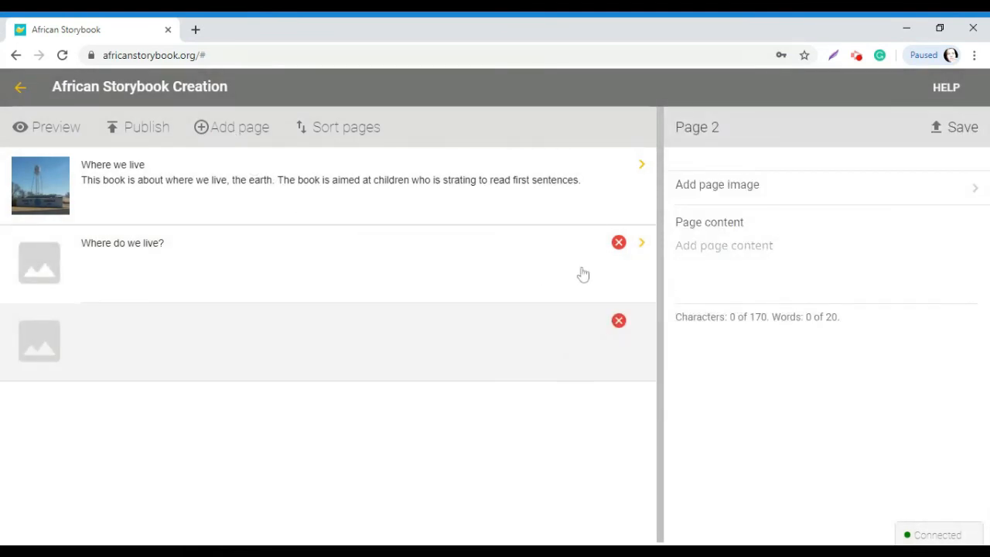
Search page images for 'nico' and give the new page the stars-over-earth illustration.
left_click(727, 190)
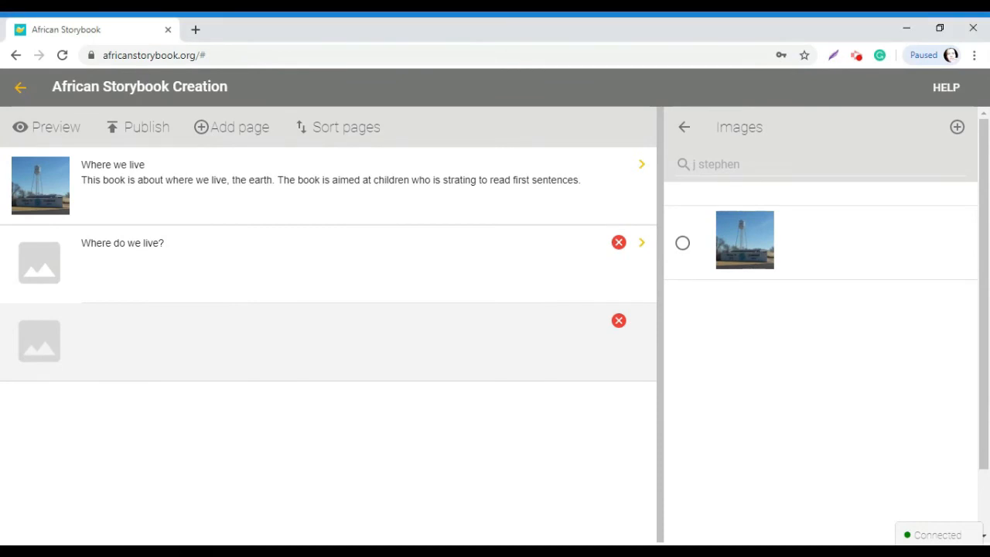
left_click(757, 164)
key("BackSpace")
key("BackSpace")
key("BackSpace")
key("BackSpace")
key("BackSpace")
key("BackSpace")
key("BackSpace")
key("BackSpace")
key("BackSpace")
type("nicole")
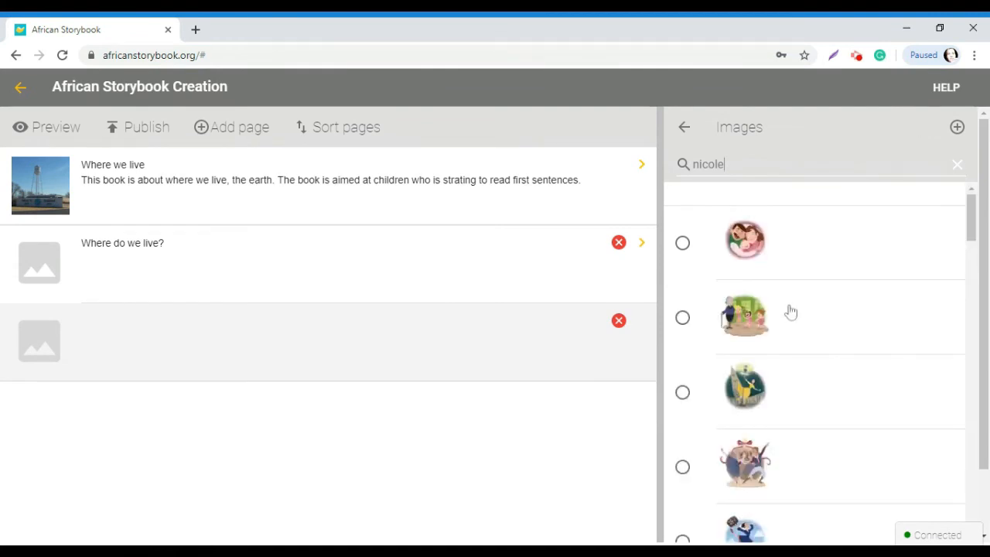
scroll(787, 307, "down", 5)
scroll(787, 306, "down", 10)
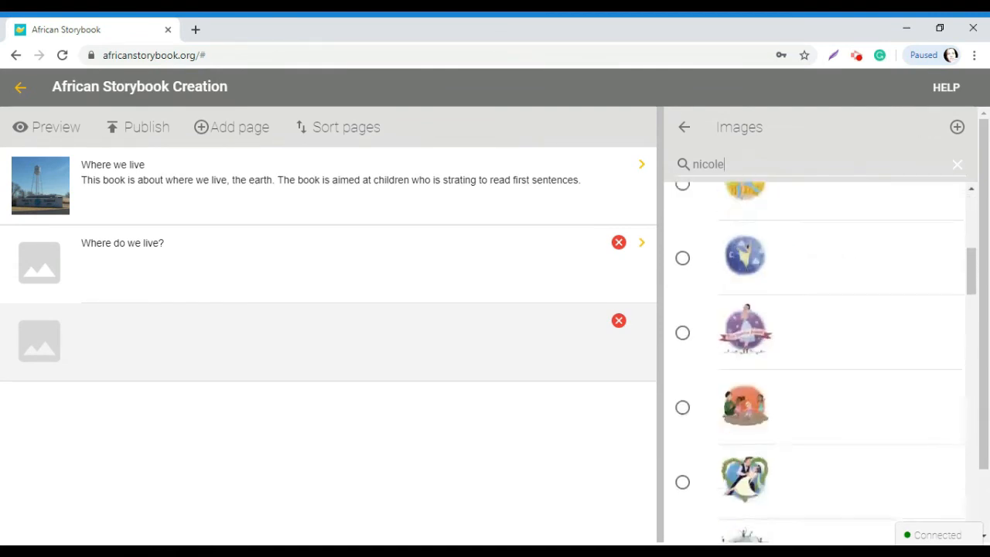
scroll(787, 307, "down", 10)
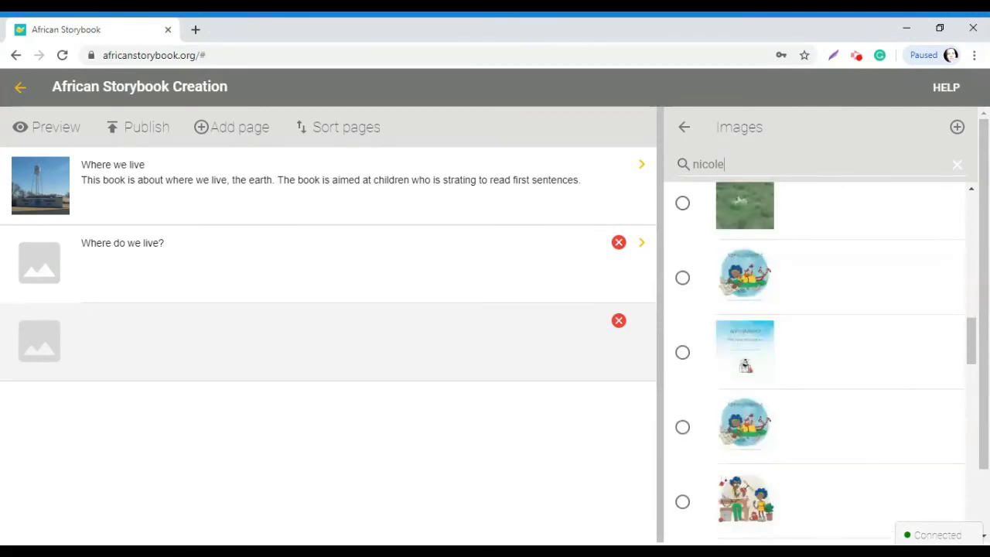
scroll(820, 364, "down", 5)
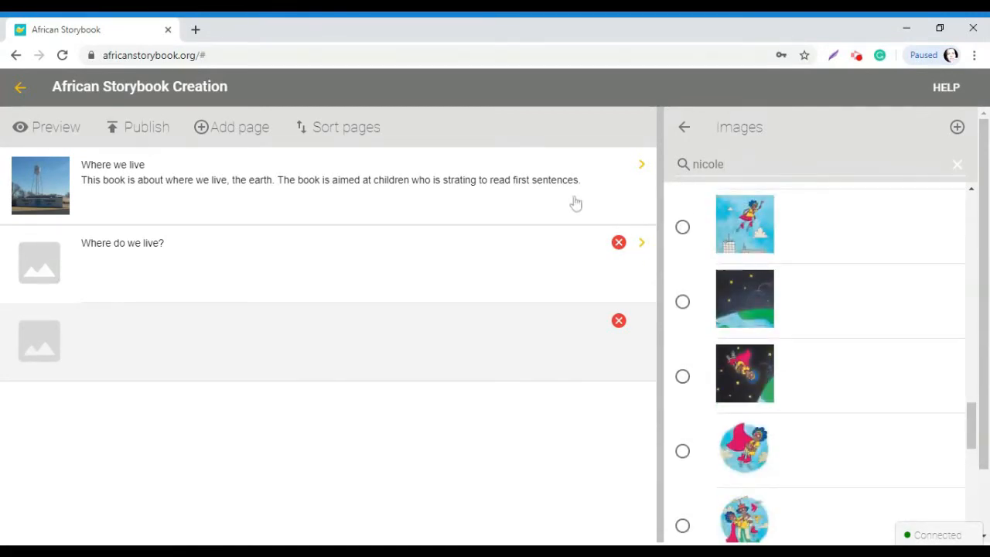
left_click(682, 302)
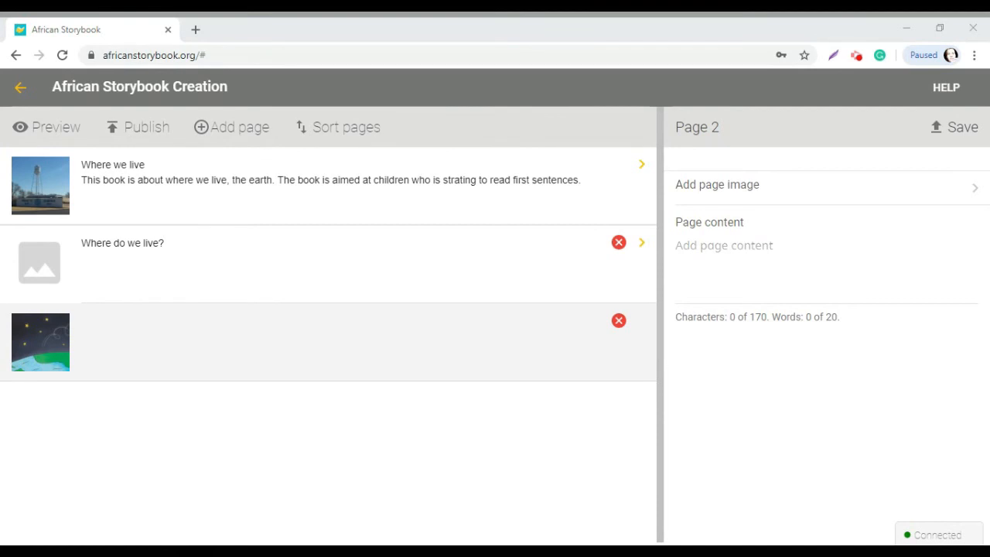
Write and save the page text 'We live on earth.', then add another page.
left_click(720, 296)
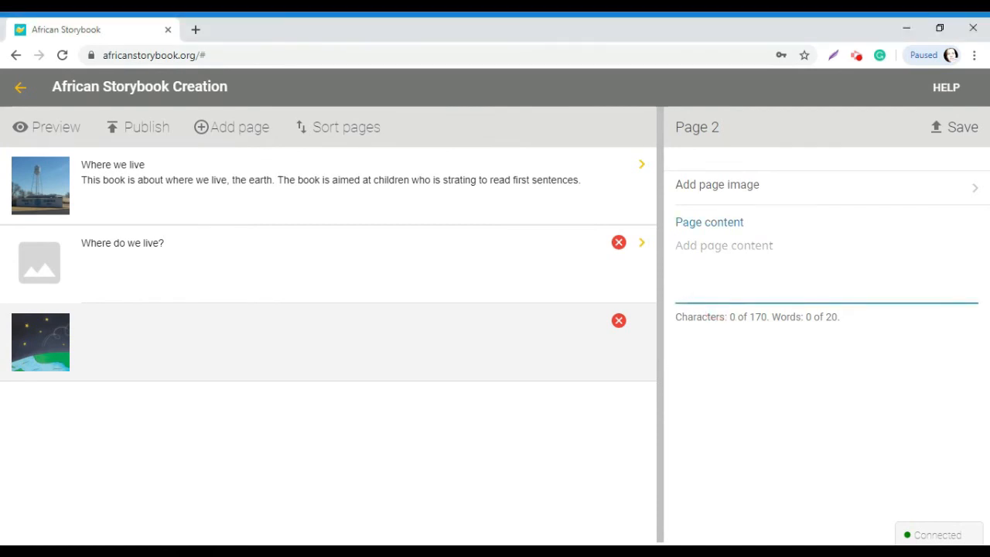
type("We liv")
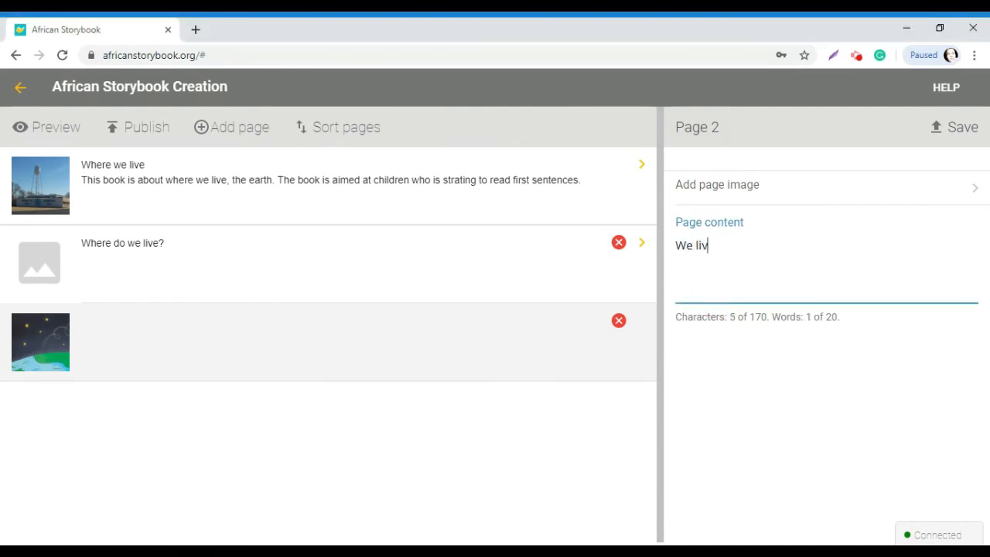
type("e on eart")
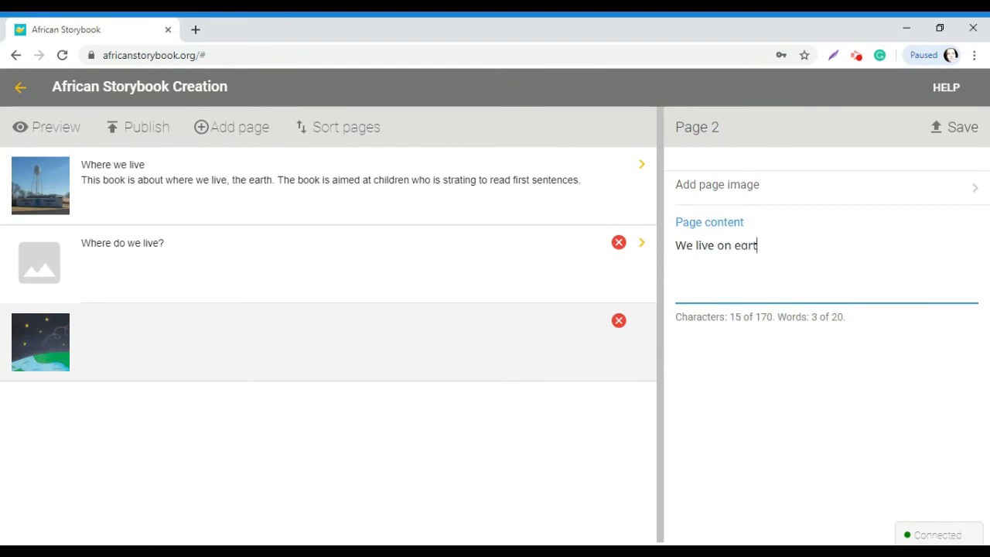
type("h.")
left_click(950, 137)
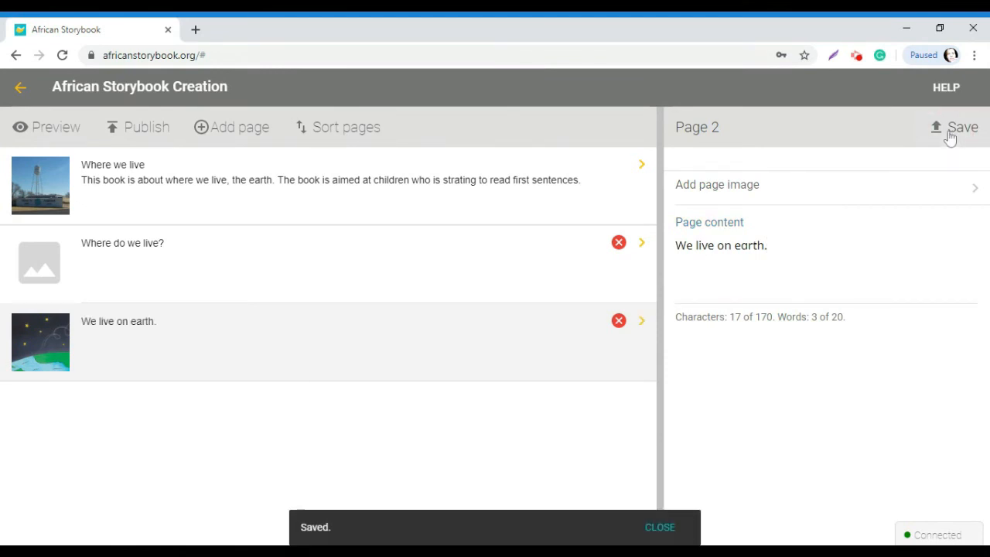
left_click(240, 129)
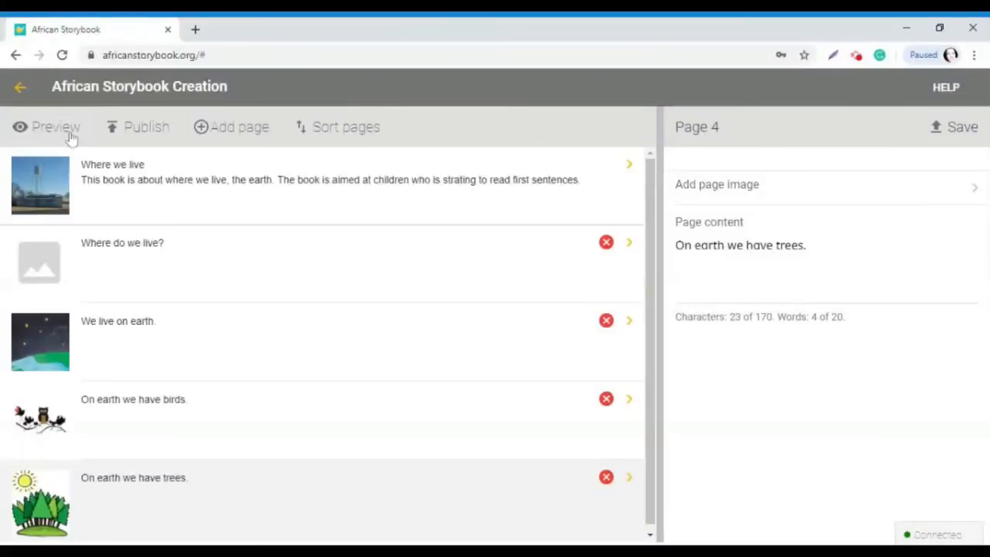
Preview the storybook through the question, earth, birds and trees pages, then return to the editor.
left_click(69, 135)
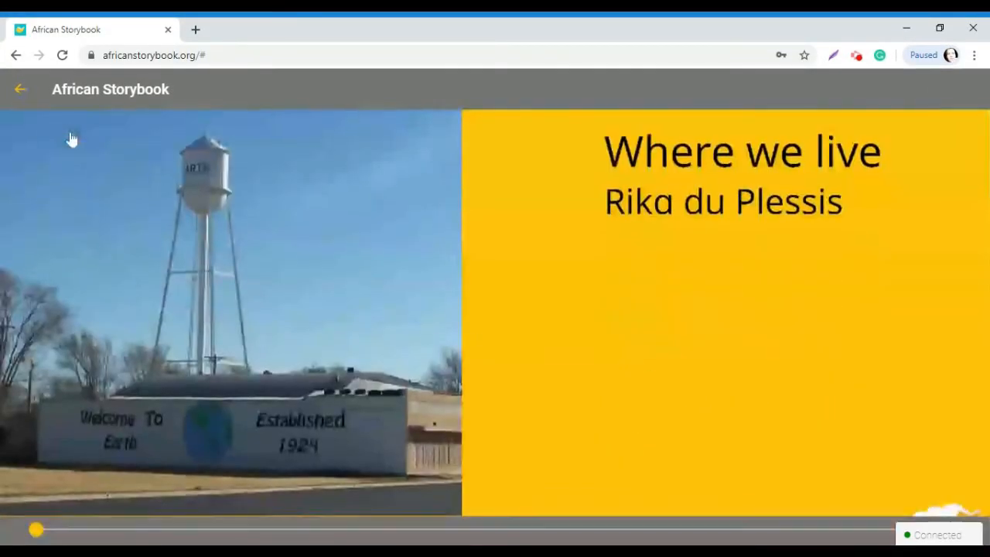
left_click(707, 314)
left_click_drag(869, 316, 407, 333)
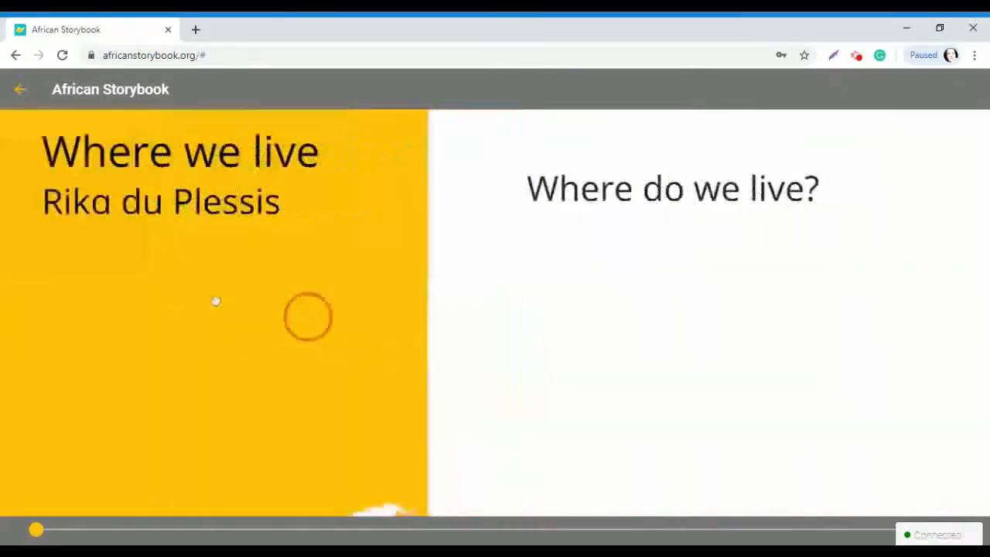
left_click(835, 330)
left_click_drag(835, 330, 89, 307)
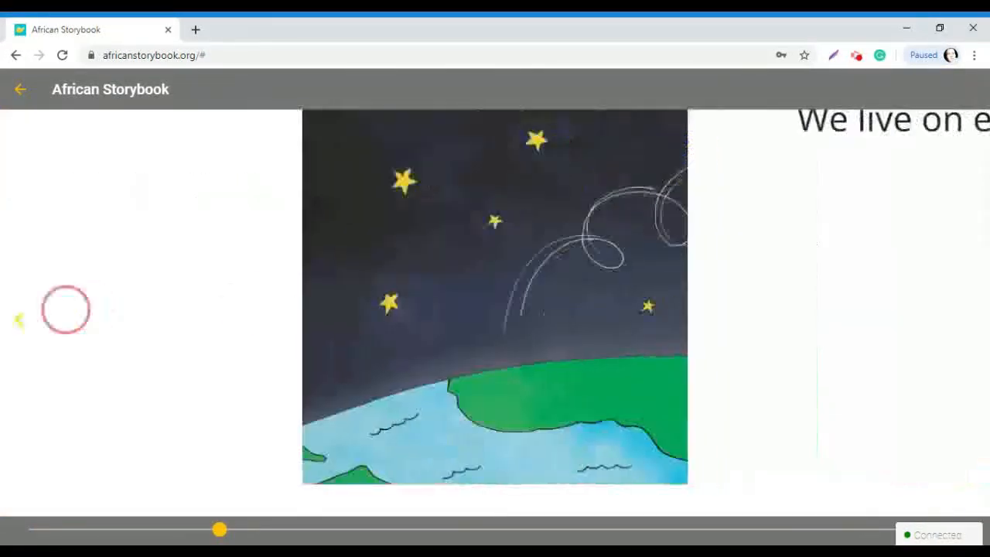
left_click(895, 317)
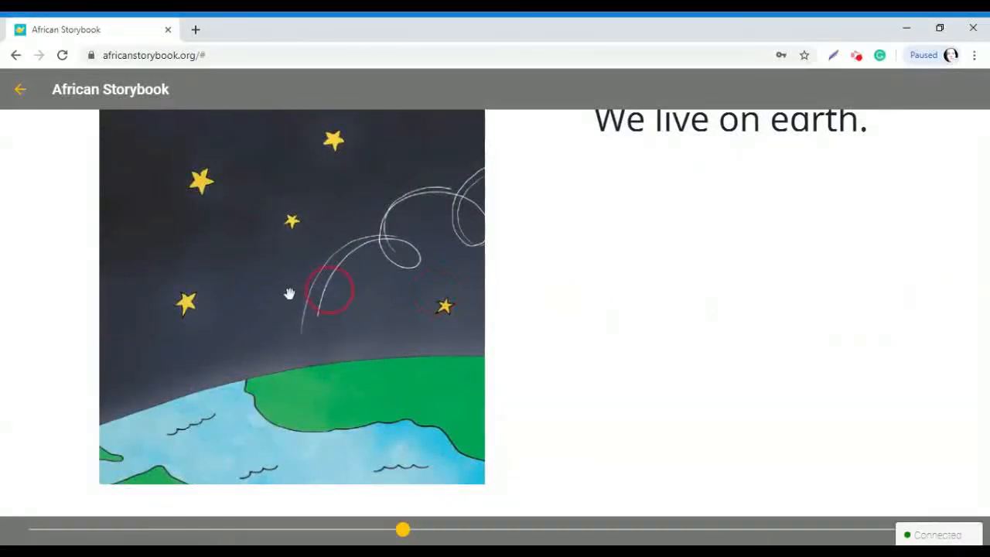
left_click_drag(875, 283, 201, 256)
left_click_drag(799, 270, 236, 258)
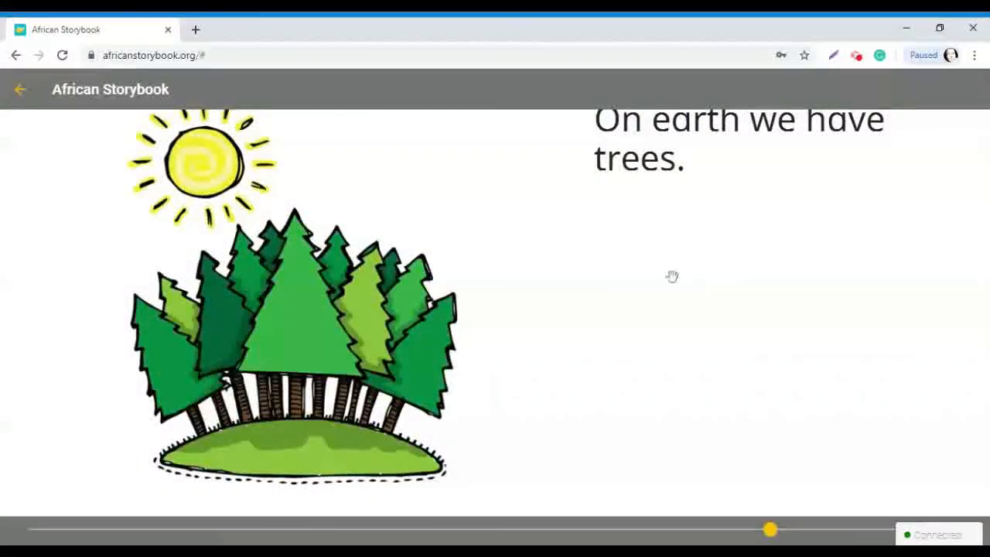
left_click_drag(812, 275, 283, 248)
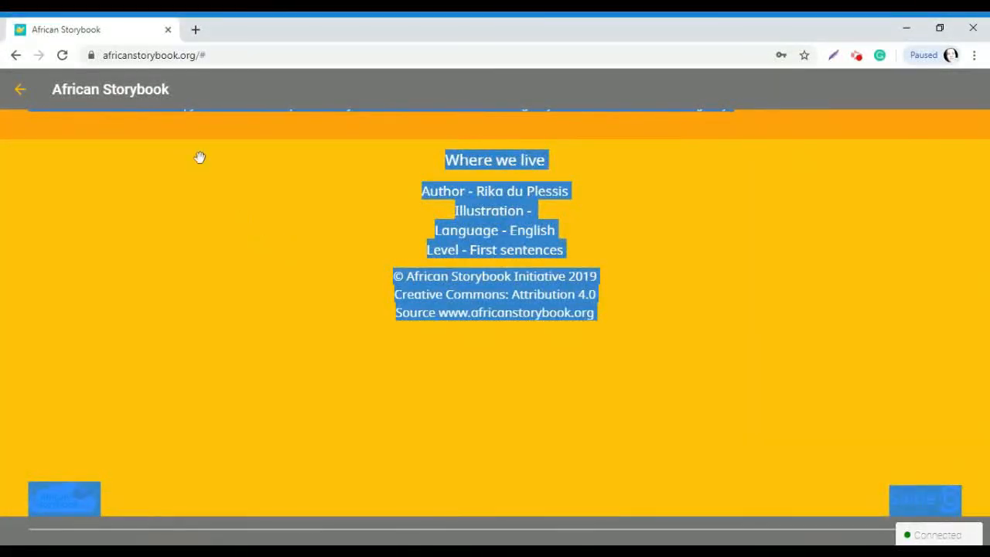
left_click(23, 91)
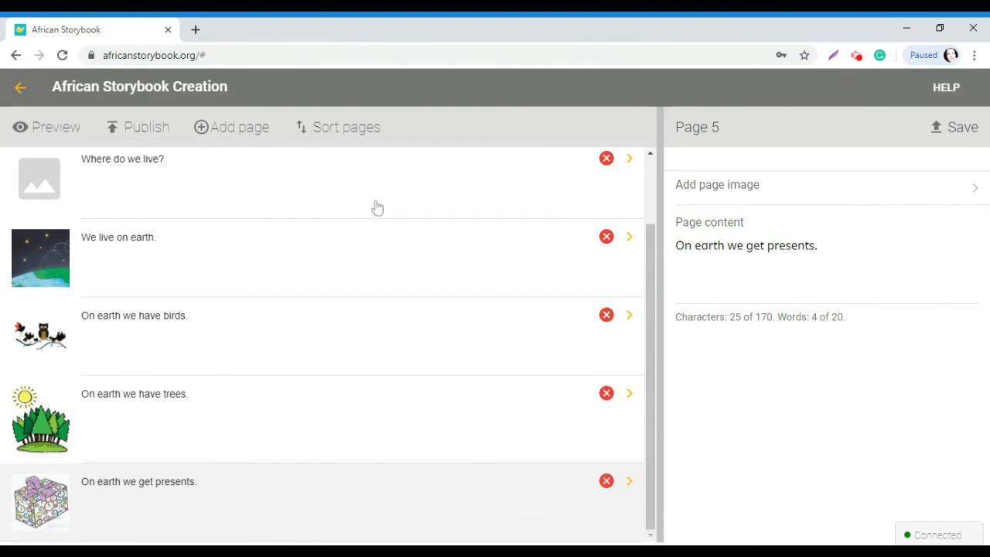
Reorder pages so the presents page sits right after 'We live on earth.'.
left_click(344, 132)
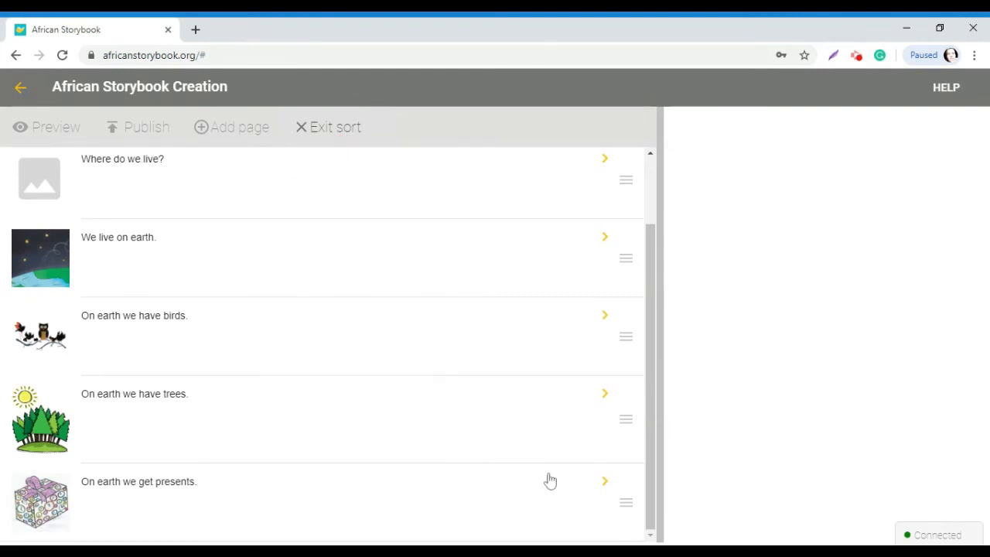
left_click_drag(625, 507, 629, 316)
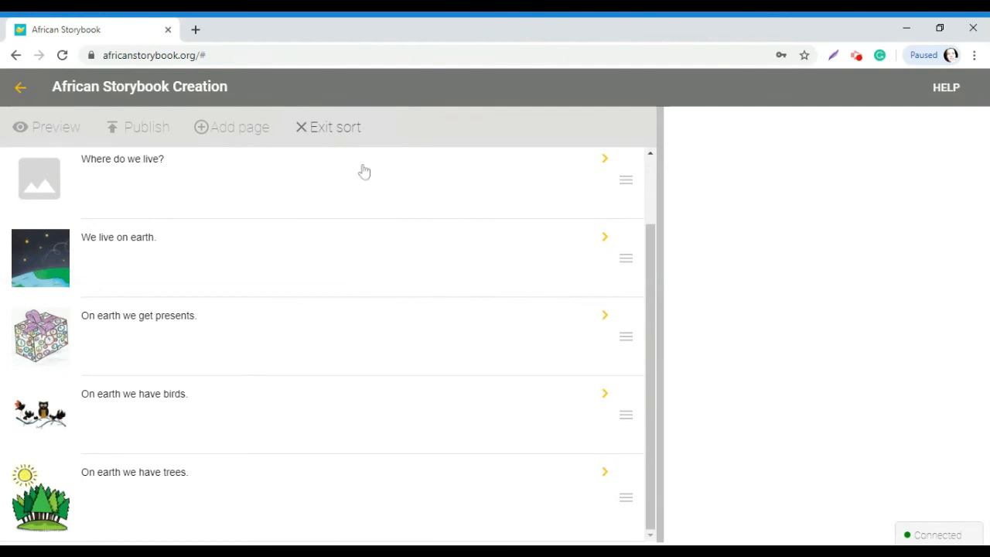
left_click(334, 133)
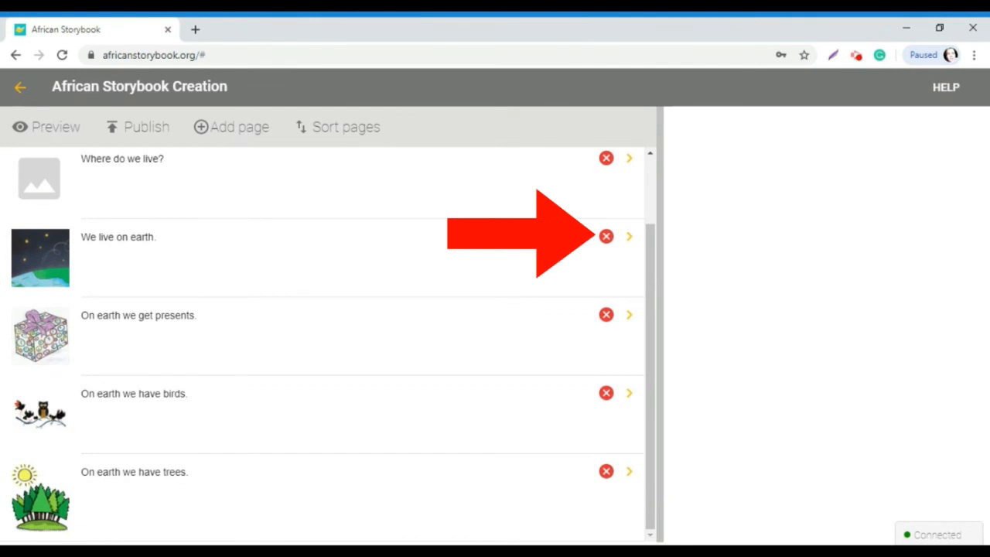
Publish 'Where we live', then unpublish it so the pages can be edited again.
left_click(151, 132)
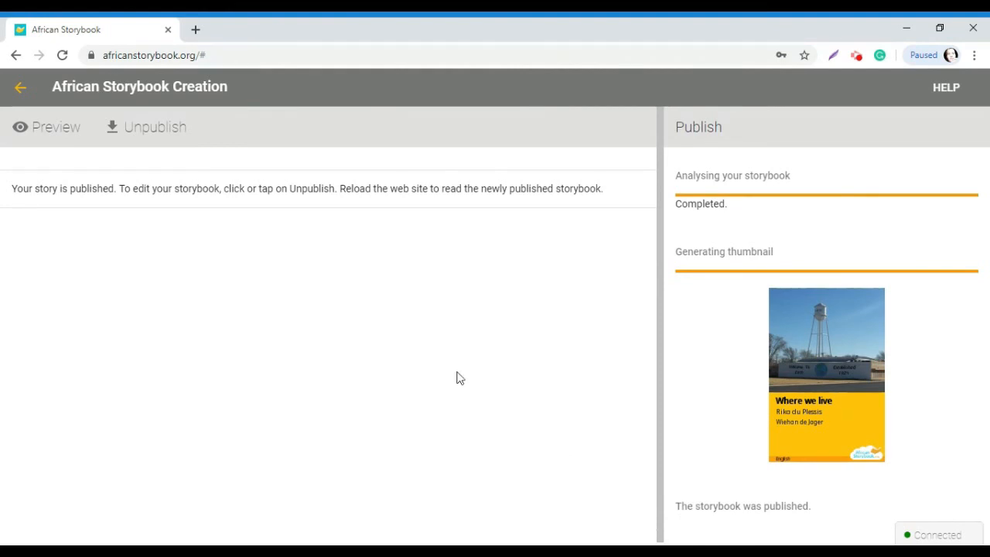
left_click(172, 133)
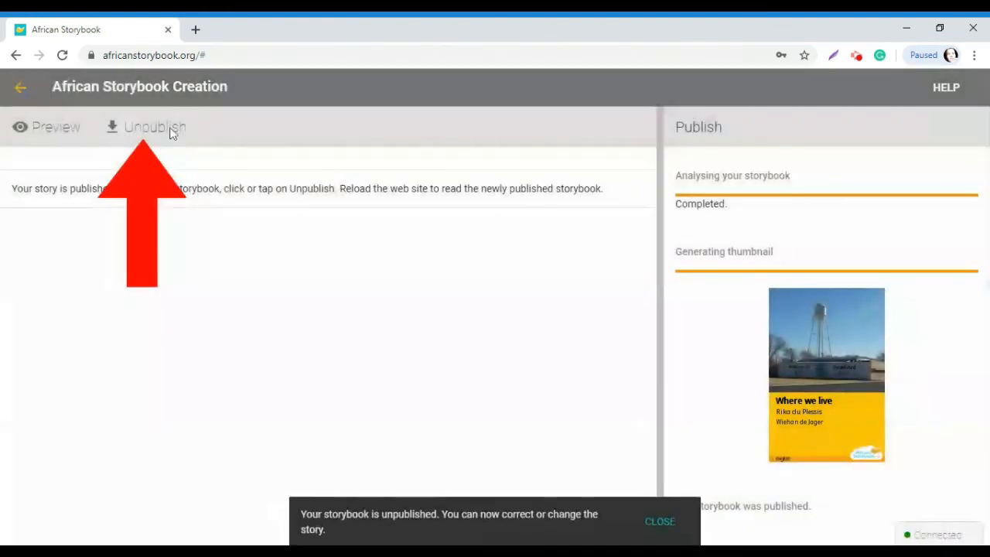